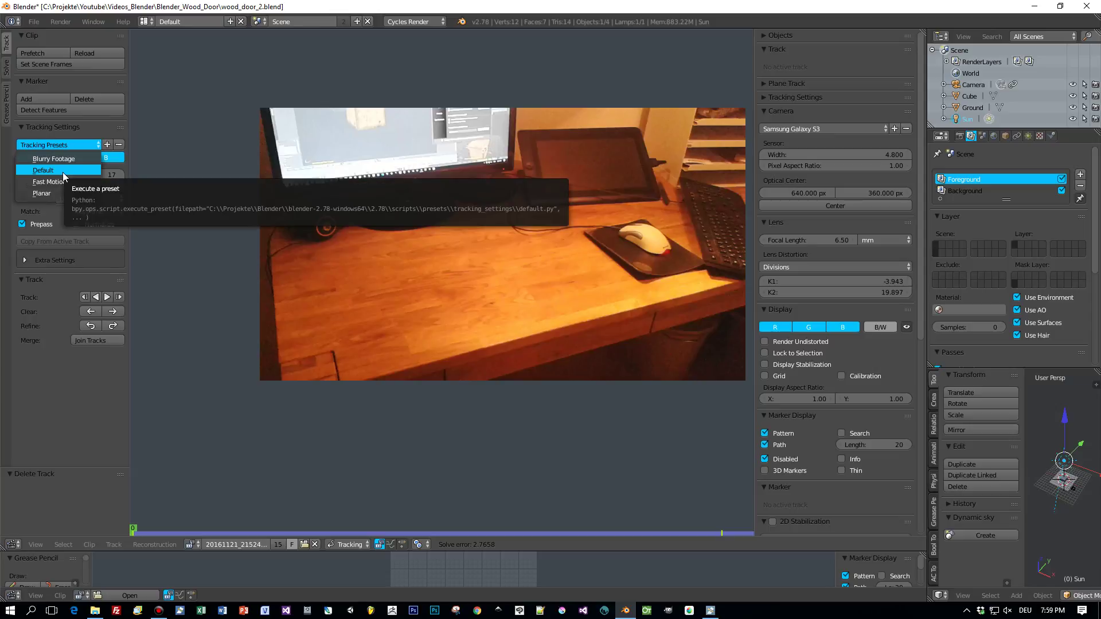
Apply the Blurry Footage tracking preset and track a new marker on the cable end near the desk's front-left corner forward through the clip.
click(67, 159)
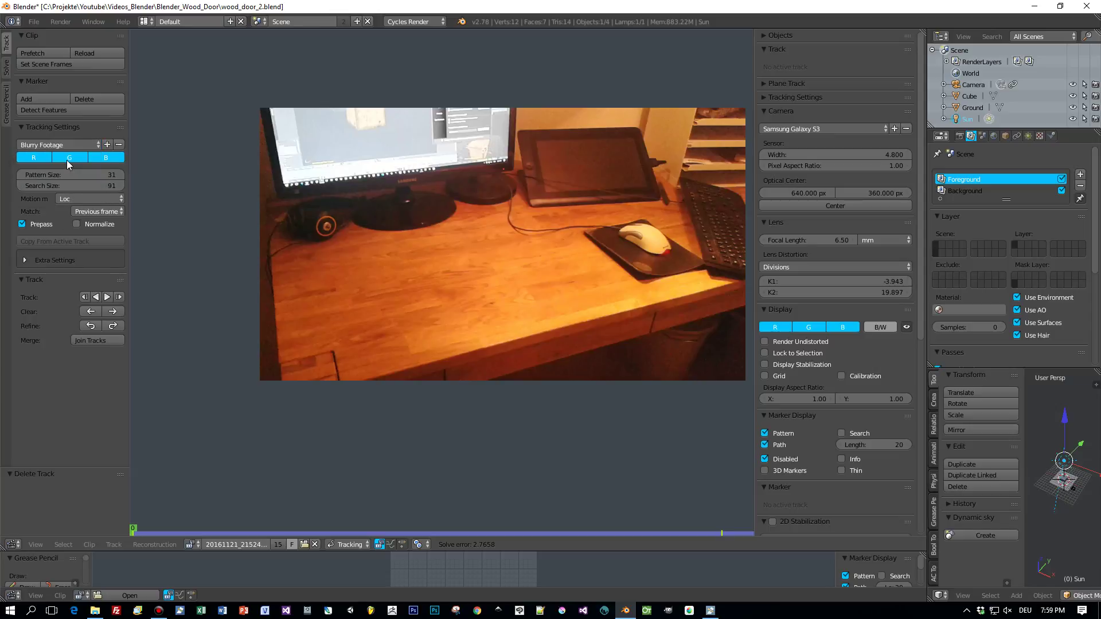
ctrl+click(333, 353)
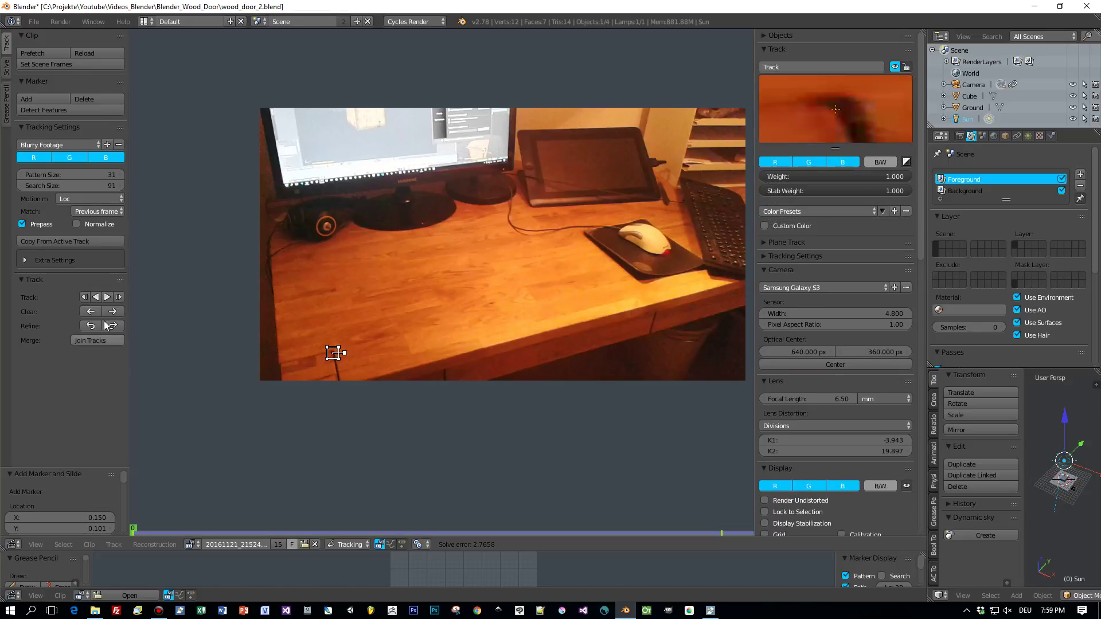
click(107, 298)
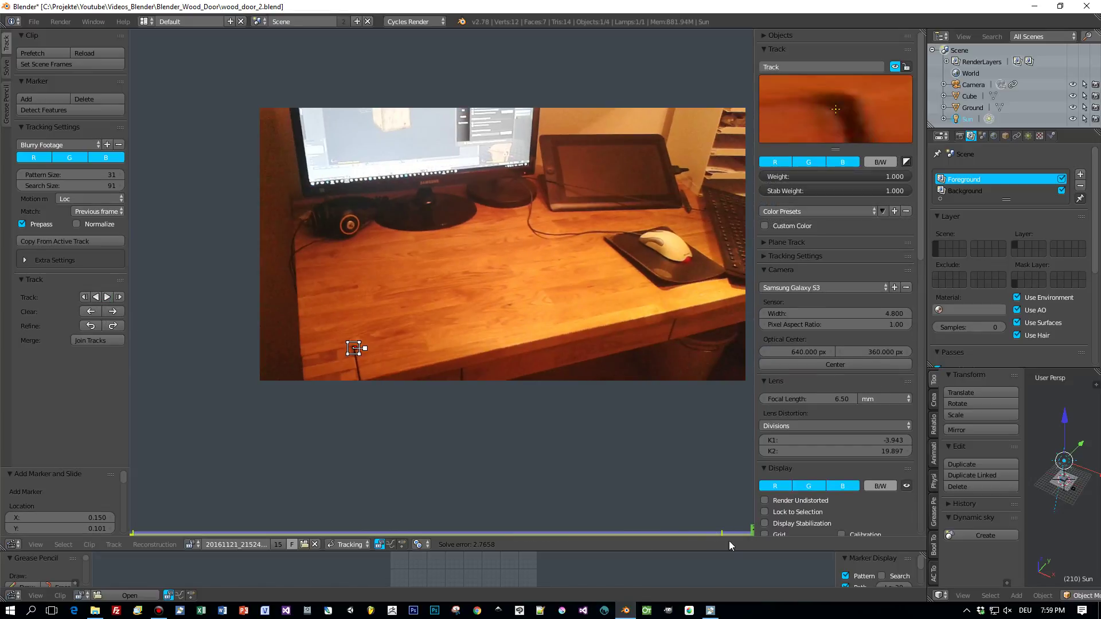
drag(741, 534, 130, 528)
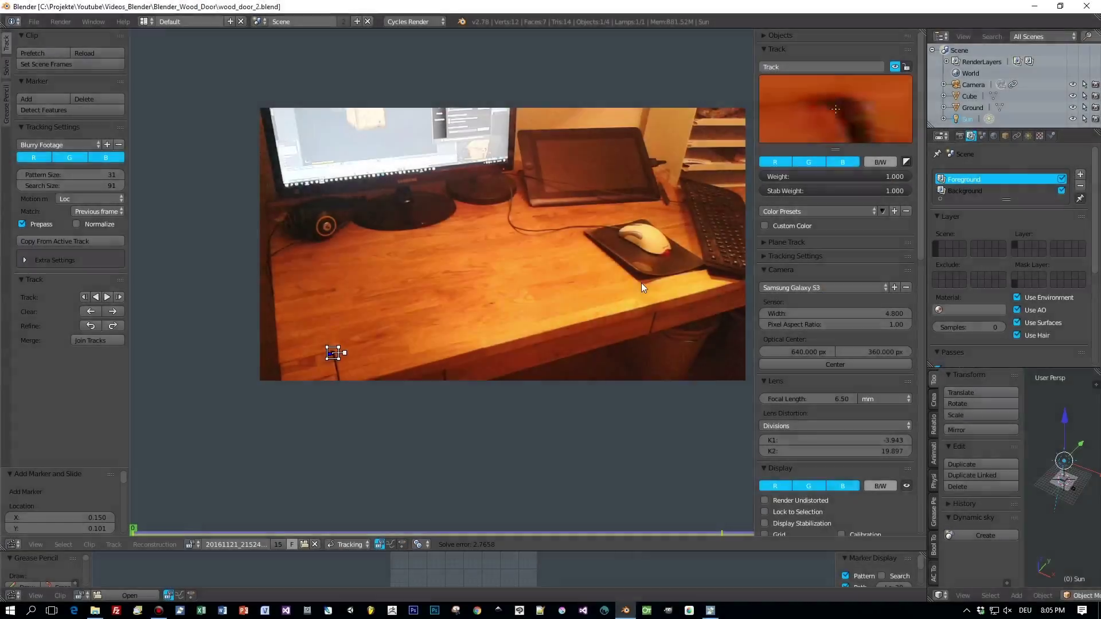
Place a marker on the mouse pad's front corner, fine-tune its position, and track it forward through the clip.
ctrl+click(641, 284)
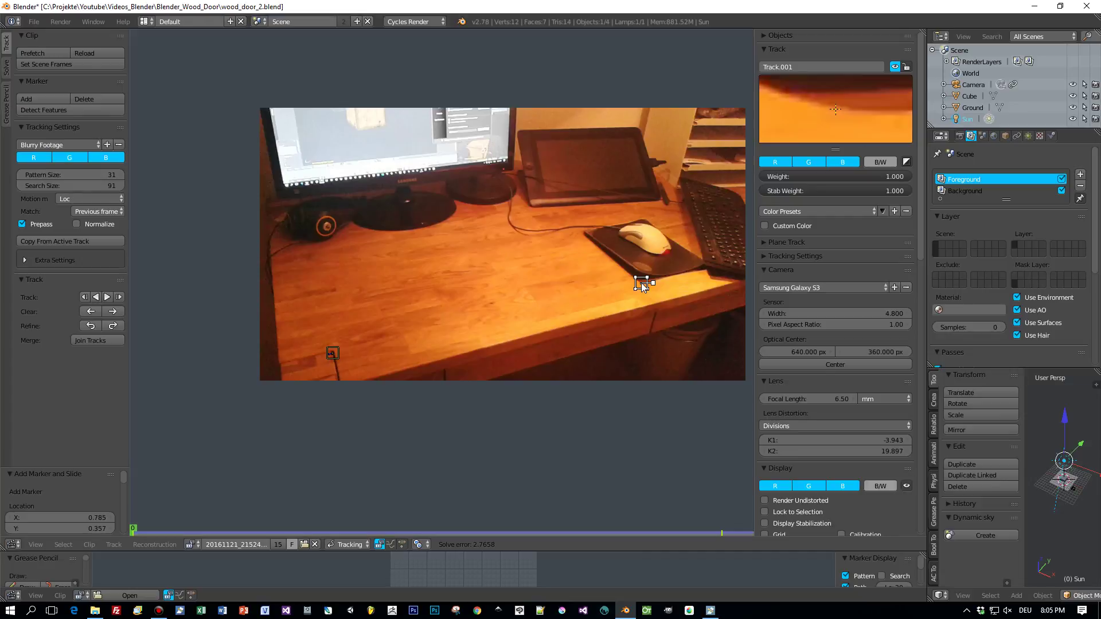
scroll(646, 285, up, 1)
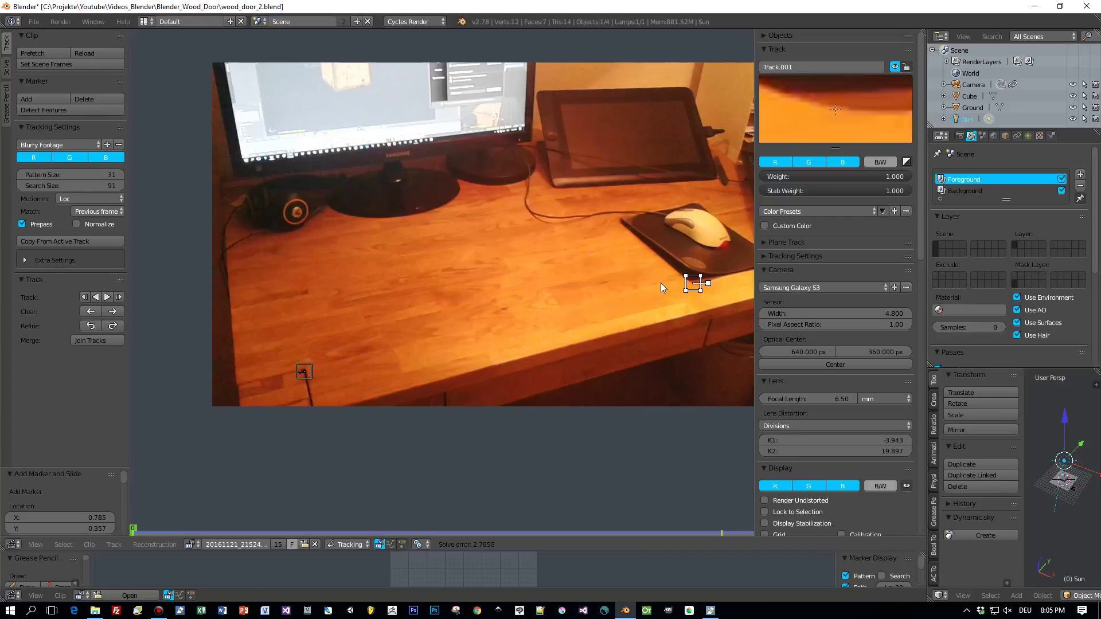
drag(693, 284, 683, 278)
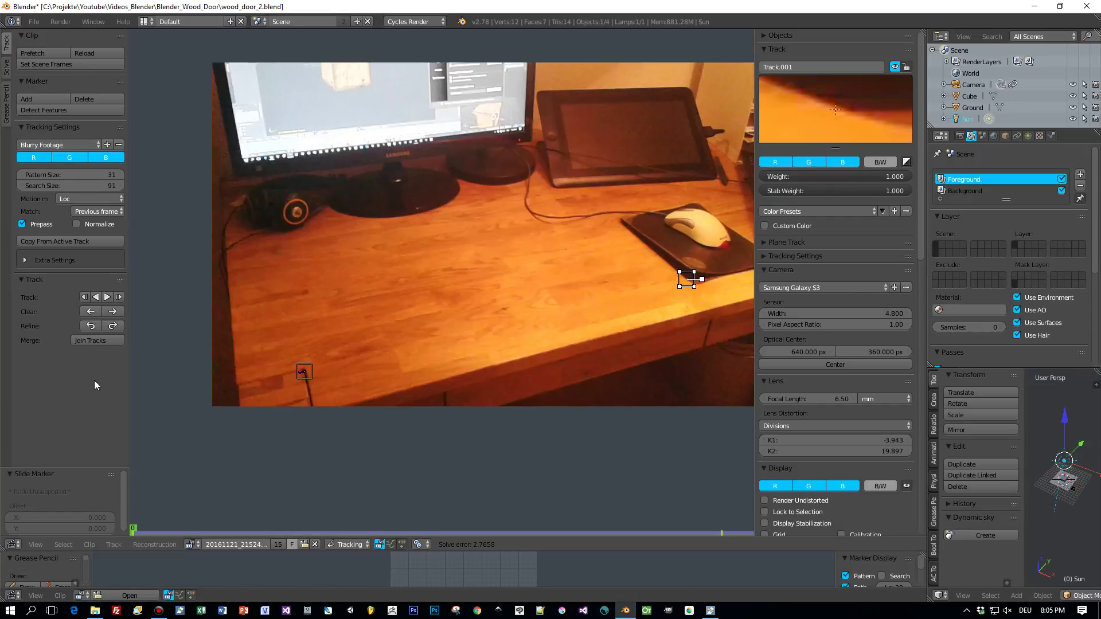
click(107, 297)
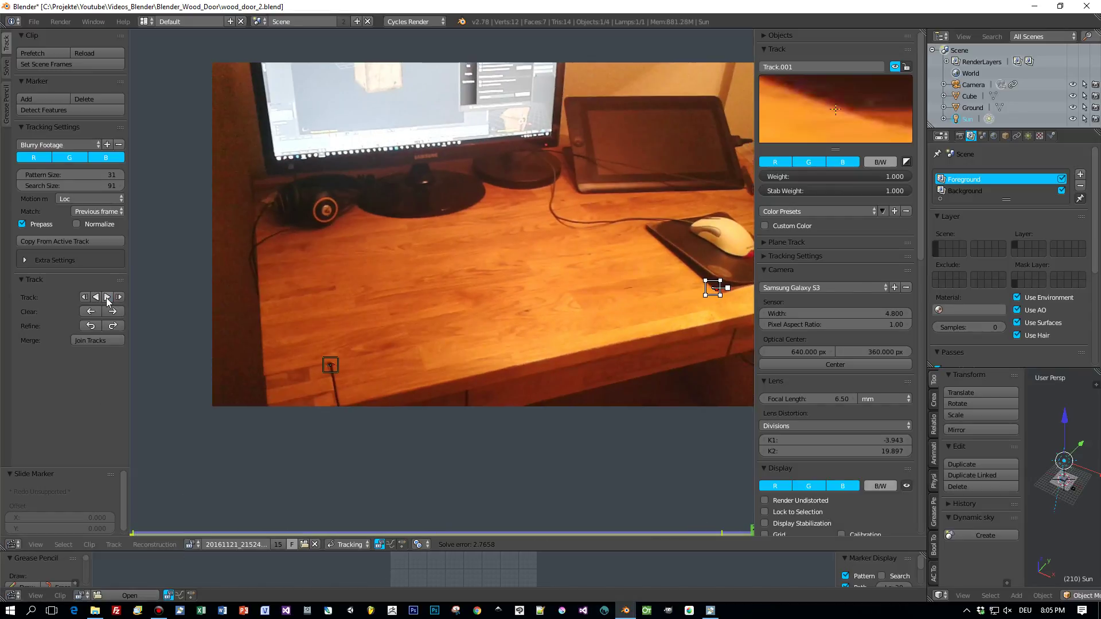
drag(436, 533, 132, 522)
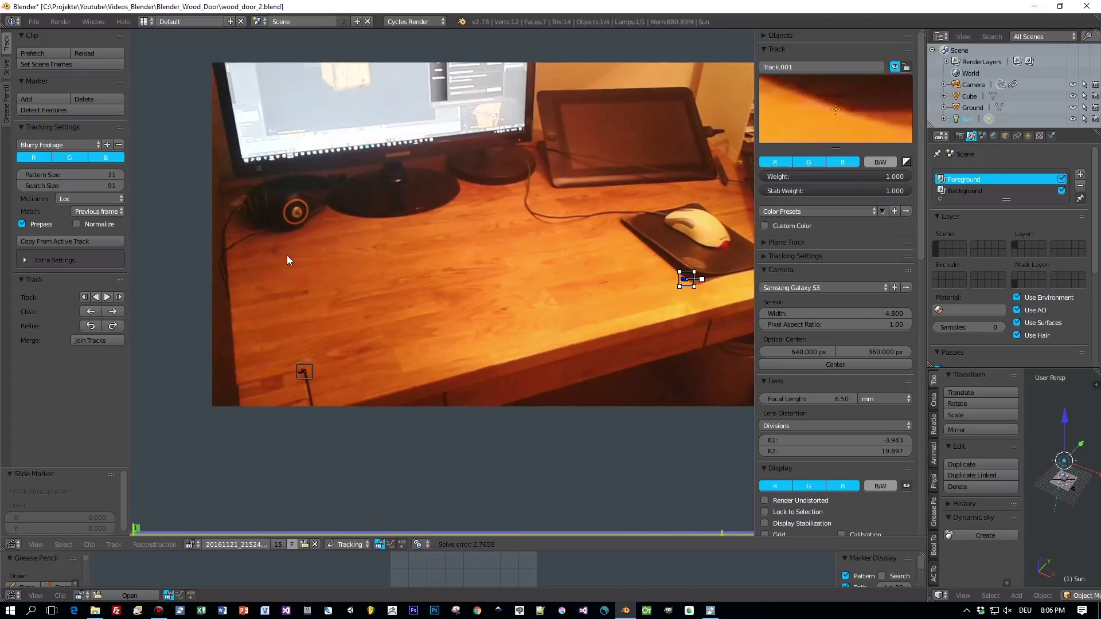
Add markers by the headphones, tablet corner, mouse pad's left corner, wood grain and monitor base, tracking the monitor base marker forward.
ctrl+click(254, 228)
ctrl+click(555, 186)
ctrl+click(620, 221)
ctrl+click(307, 292)
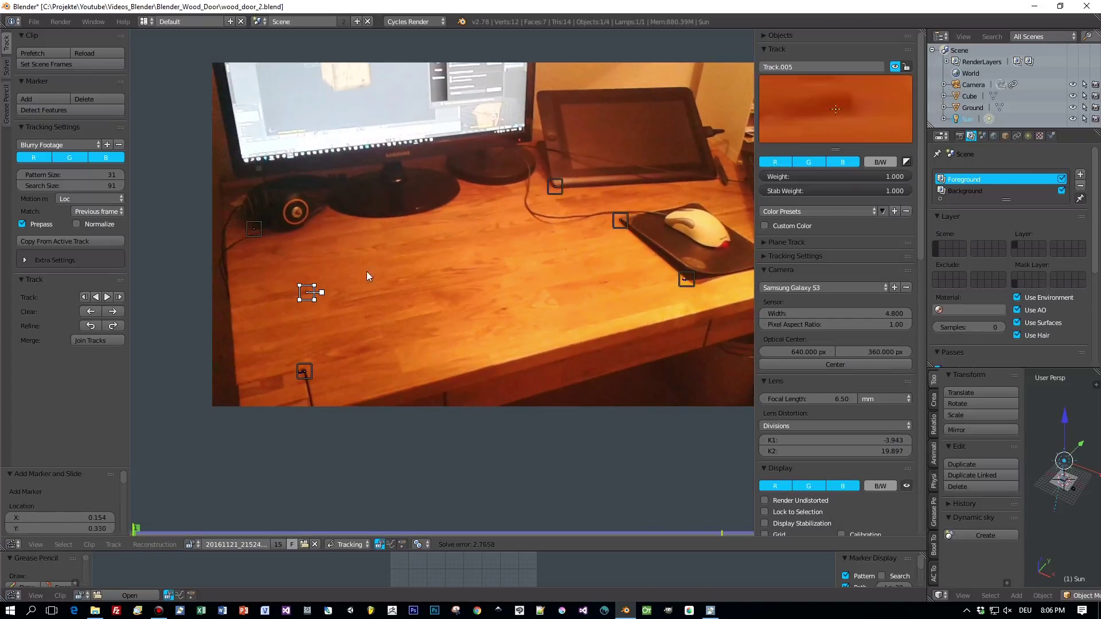
ctrl+click(418, 206)
click(107, 297)
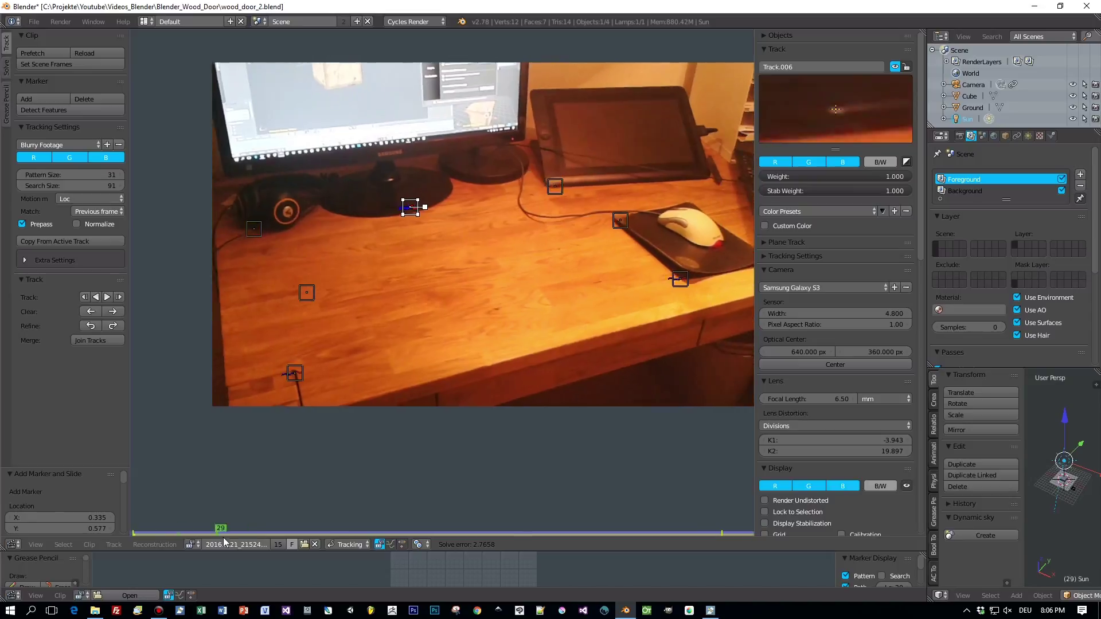
drag(223, 538, 133, 527)
Align the marker on the tablet's lower corner more precisely and track it forward, returning to the first frame.
right_click(556, 188)
scroll(604, 201, up, 2)
key(g)
click(633, 136)
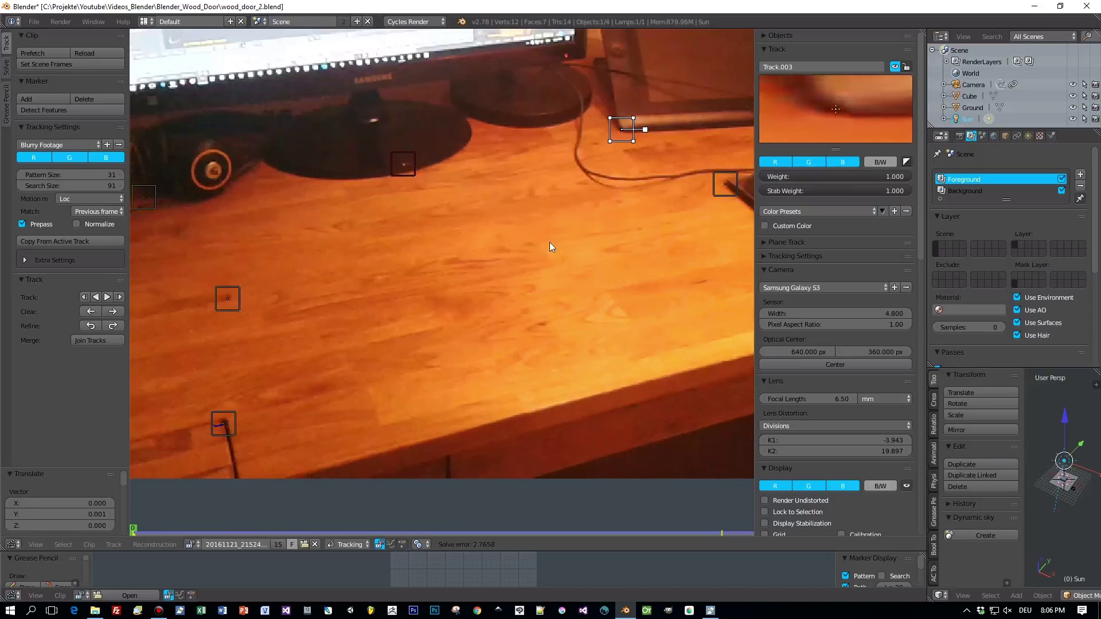
click(107, 297)
key(shift+Left)
Centre the marker on the dark wood grain spot above the cable end and track it forward, returning to the first frame.
middle_drag(224, 296, 440, 292)
right_click(440, 293)
key(g)
click(441, 292)
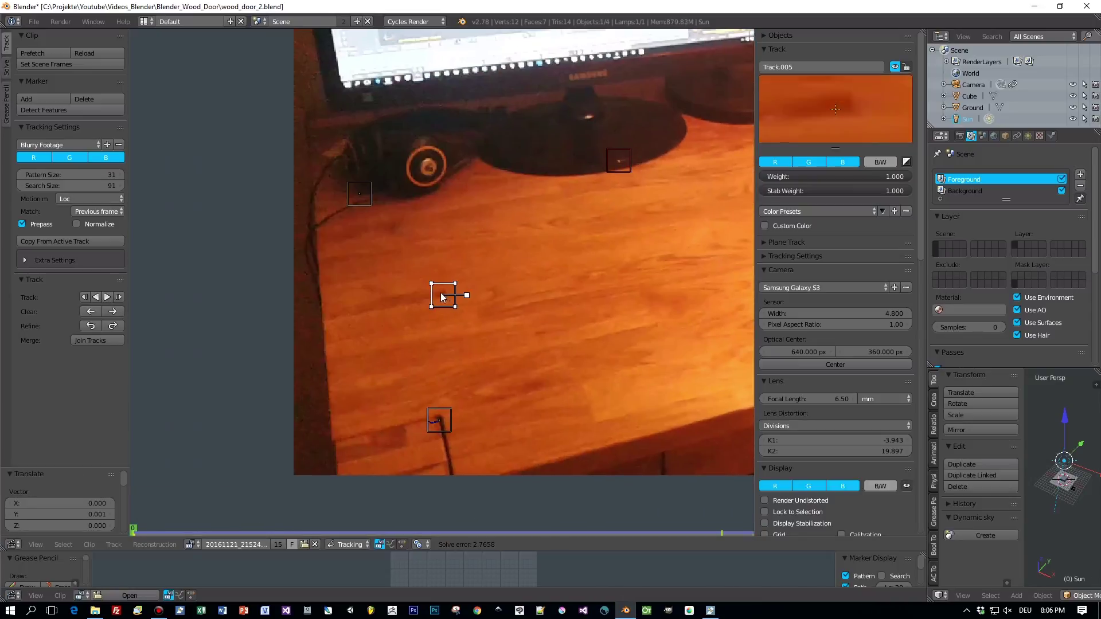
click(107, 297)
key(shift+Left)
Reposition the headphones marker onto the desk edge just below them and track it forward through the clip, returning to the start.
right_click(360, 195)
key(g)
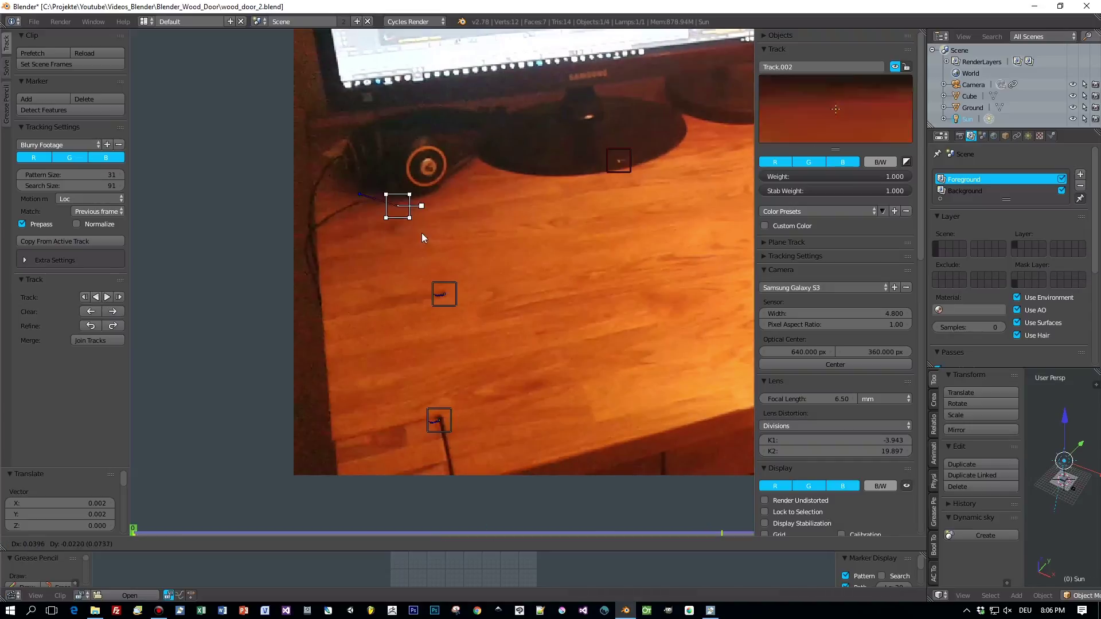
click(391, 224)
click(107, 297)
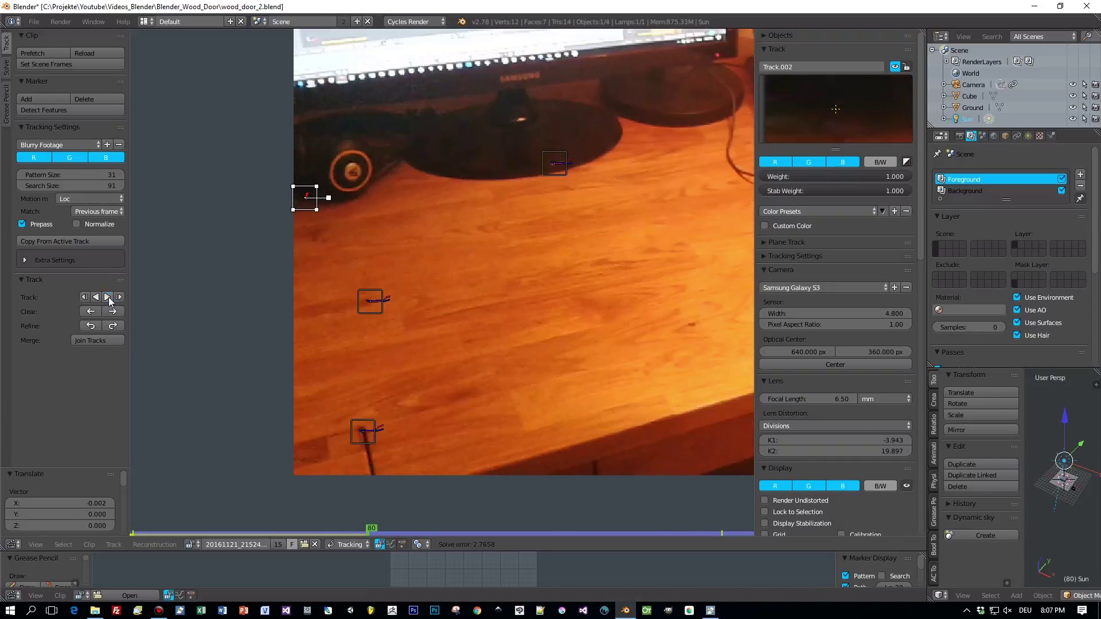
ctrl+click(351, 202)
click(107, 298)
drag(367, 534, 133, 534)
key(g)
click(488, 226)
click(107, 297)
drag(367, 534, 133, 534)
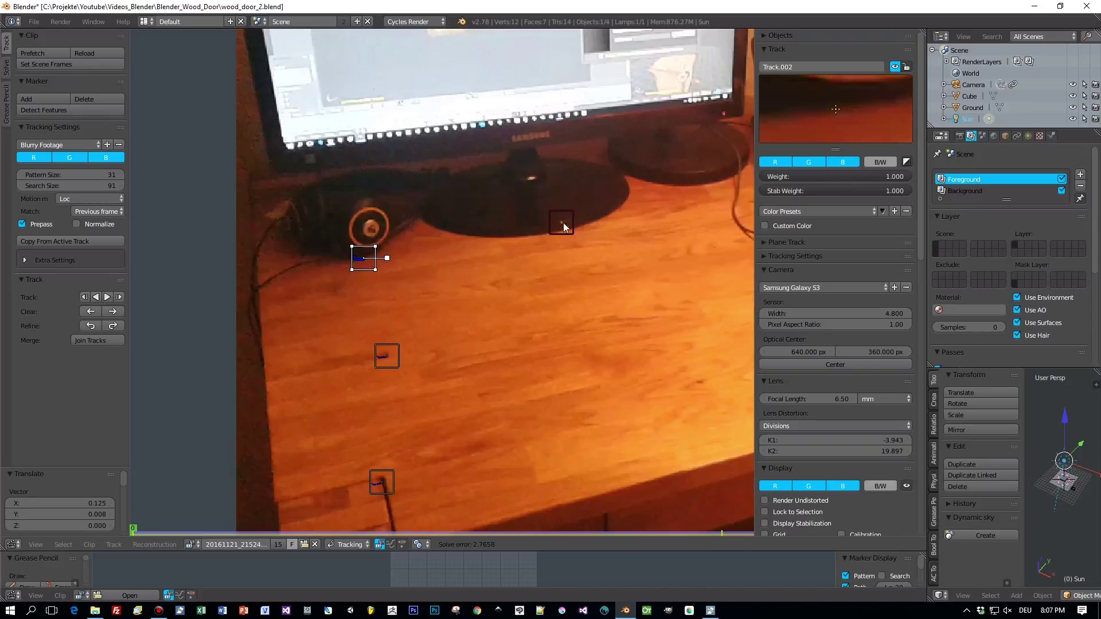
Refine and track the monitor base marker, and add and track another marker on the wood grain in the middle of the desk.
click(560, 224)
click(95, 298)
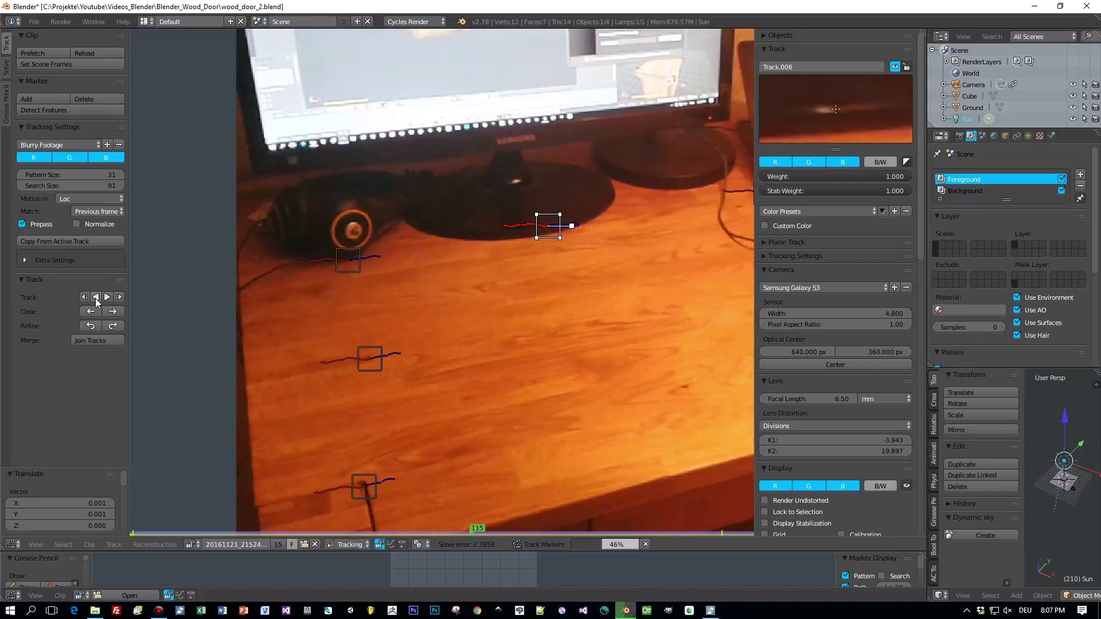
scroll(546, 353, down, 4)
scroll(547, 352, up, 1)
ctrl+click(571, 334)
click(107, 297)
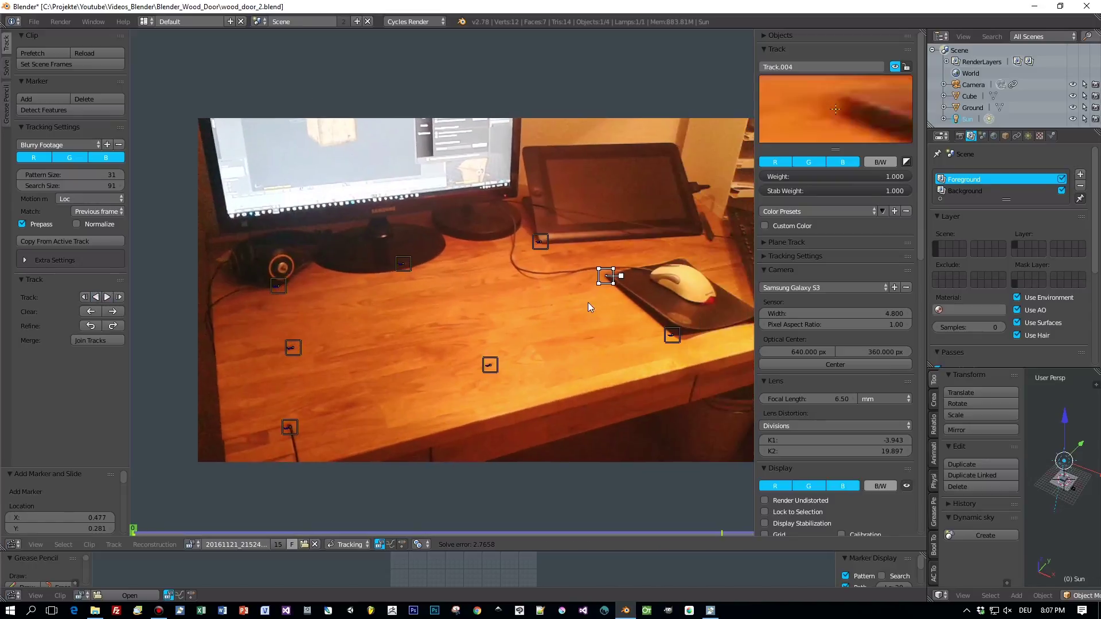
Select all markers and track them forward and back through the whole clip.
key(a)
click(107, 297)
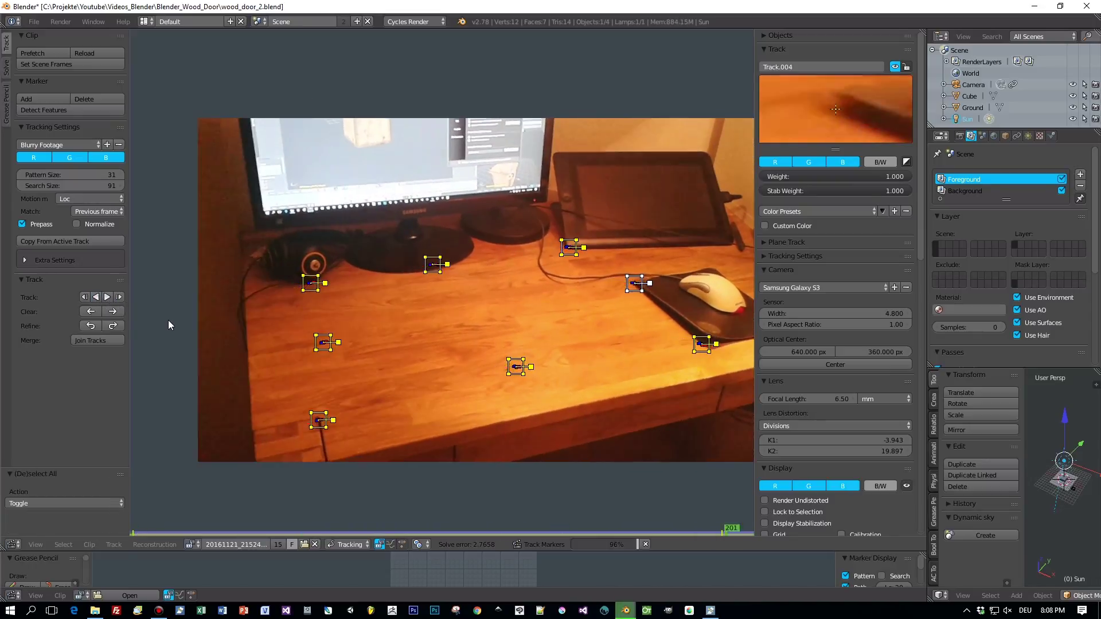
click(96, 297)
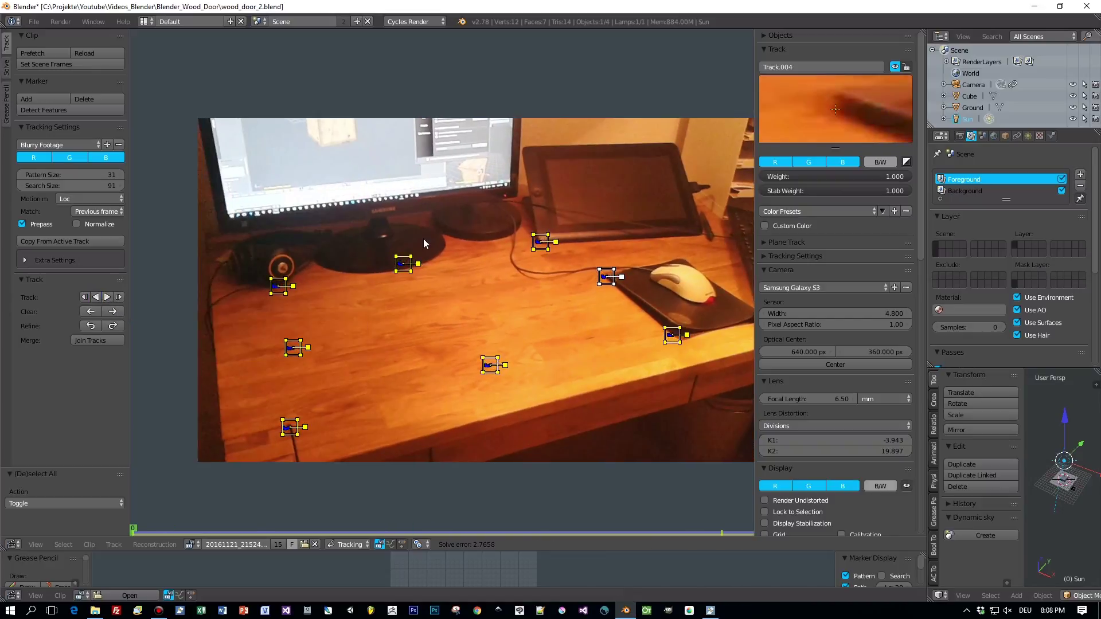
Solve the camera motion from the tracked markers using the Tripod option.
scroll(137, 179, down, 2)
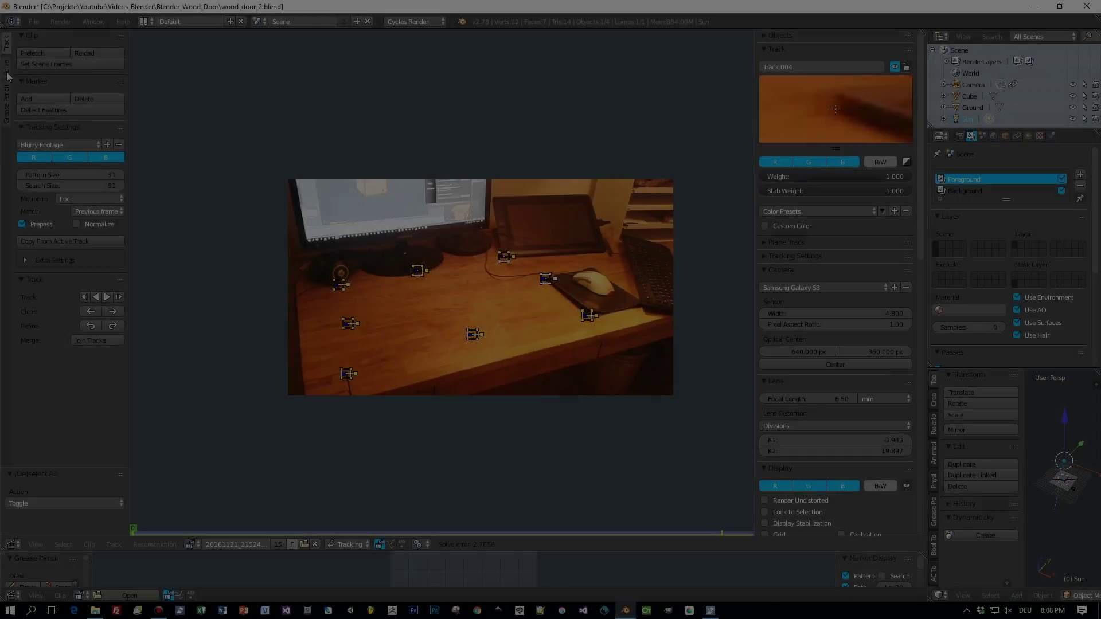
click(7, 72)
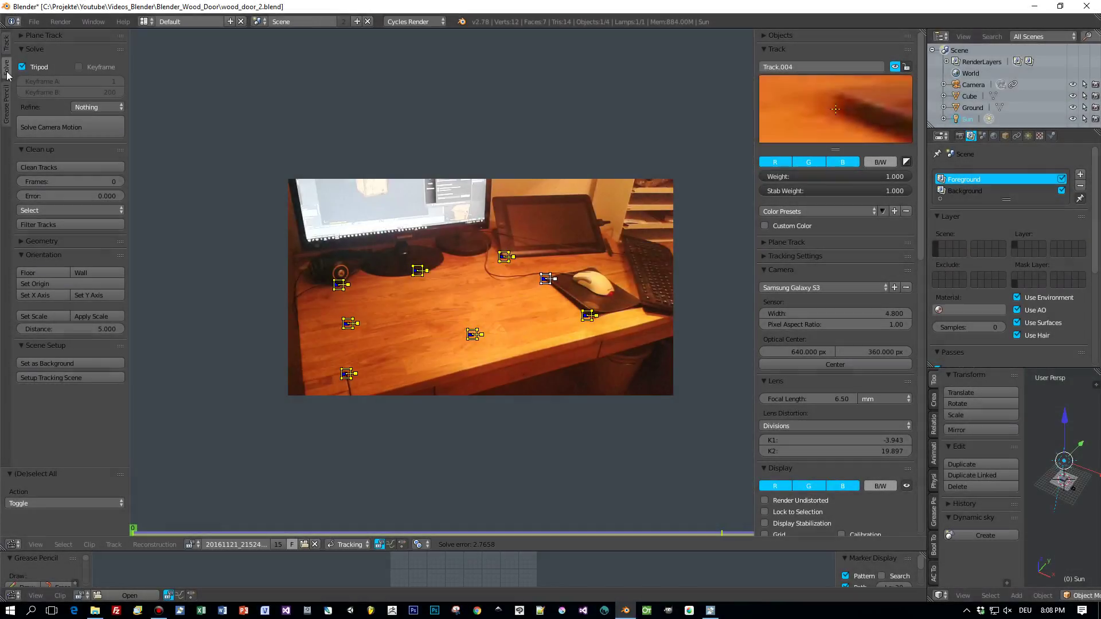
click(85, 129)
click(85, 128)
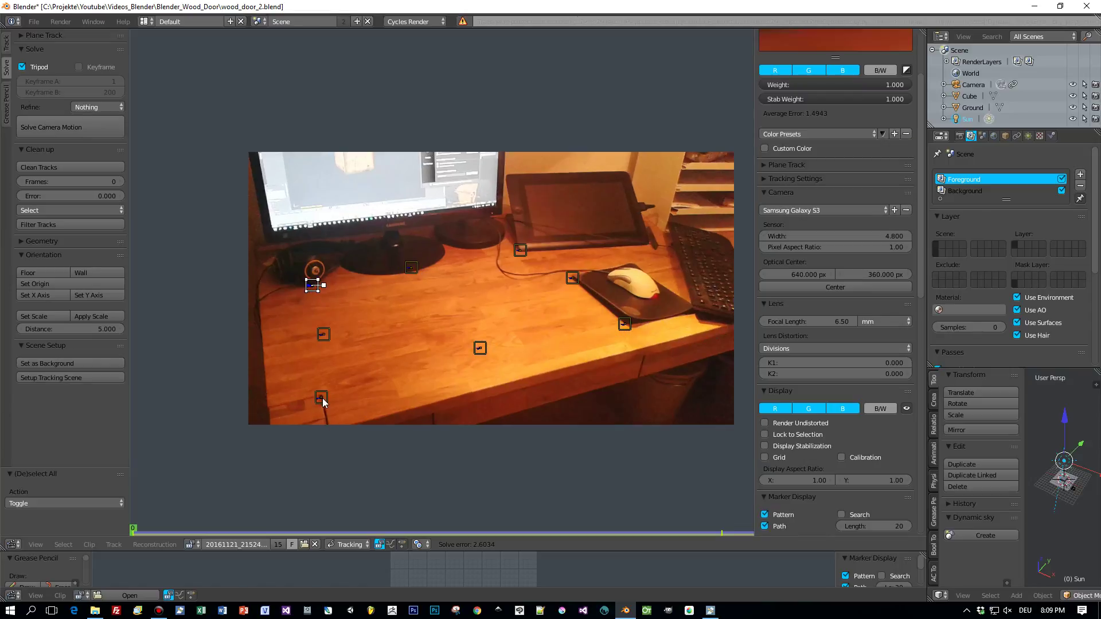
Define the floor from the headphones, cable end and mouse pad front corner markers, and set the origin at the mid-desk marker.
shift+click(323, 398)
shift+click(628, 325)
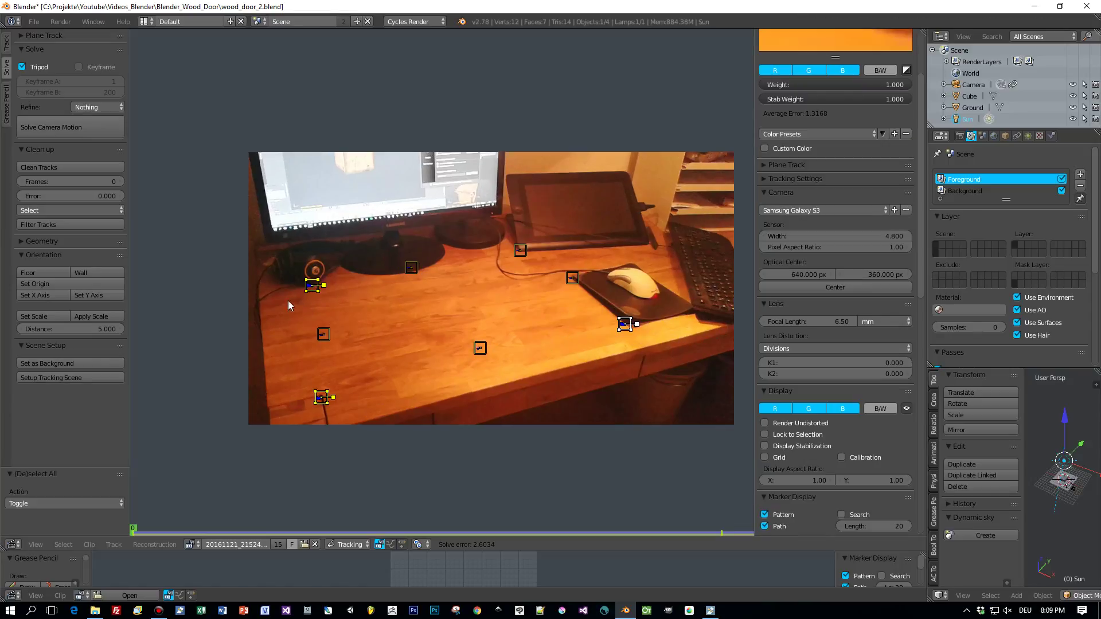
click(49, 273)
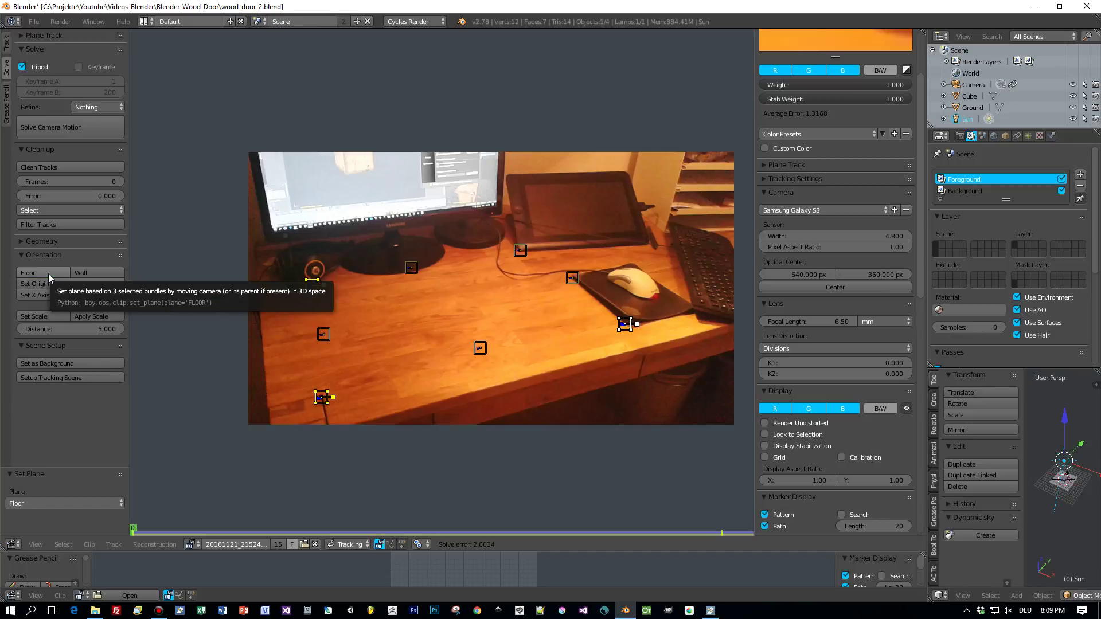
click(481, 348)
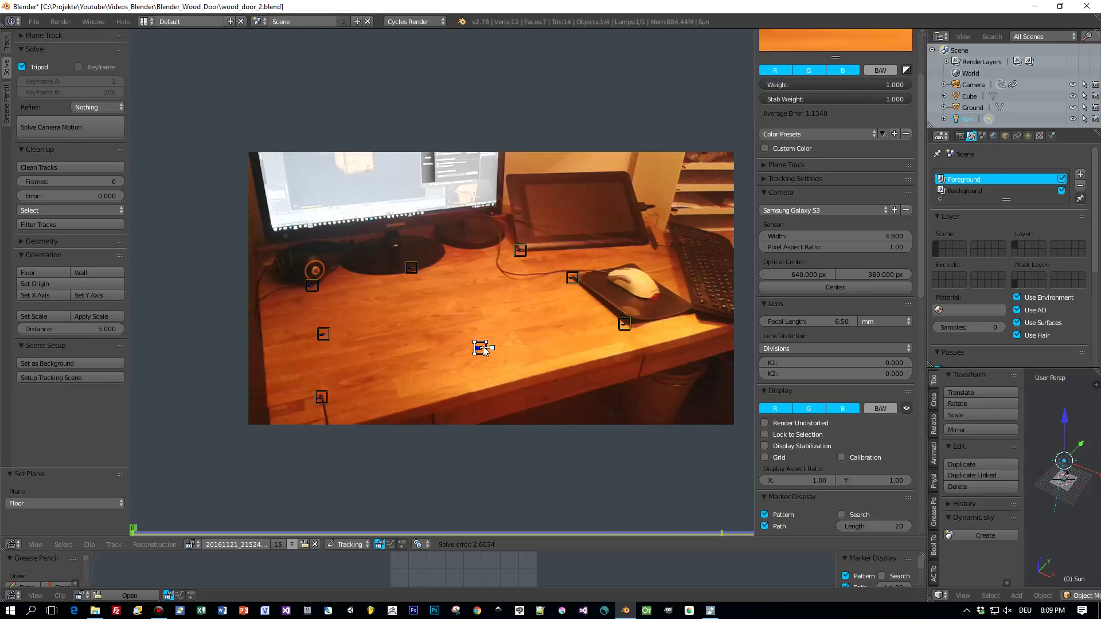
click(57, 282)
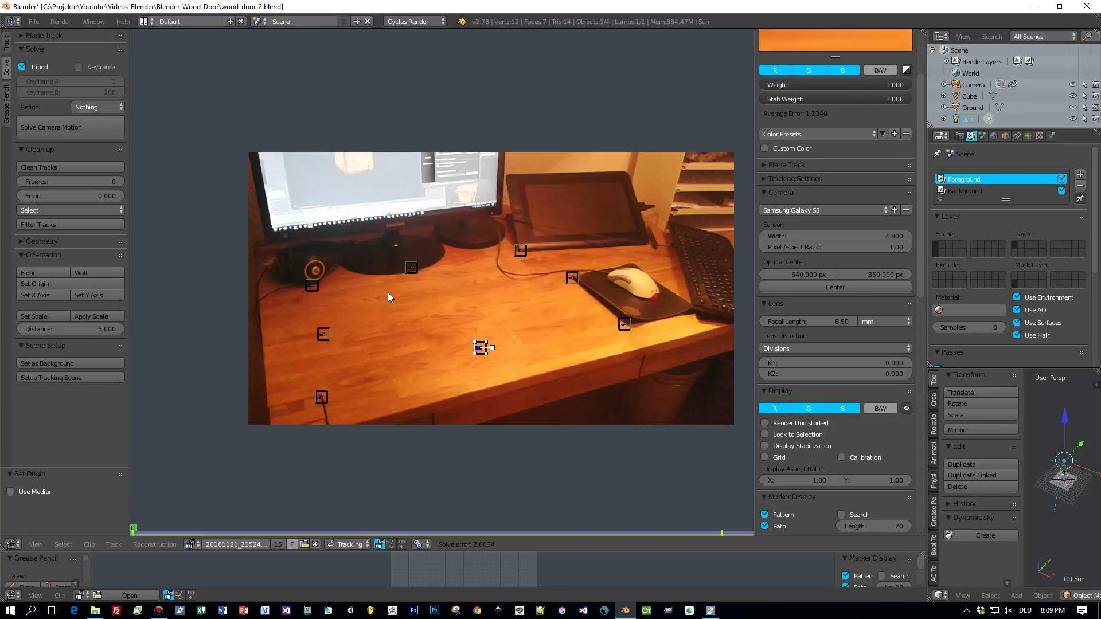
Set the Y axis with the monitor base marker and the X axis with the mouse pad's front corner marker.
click(413, 269)
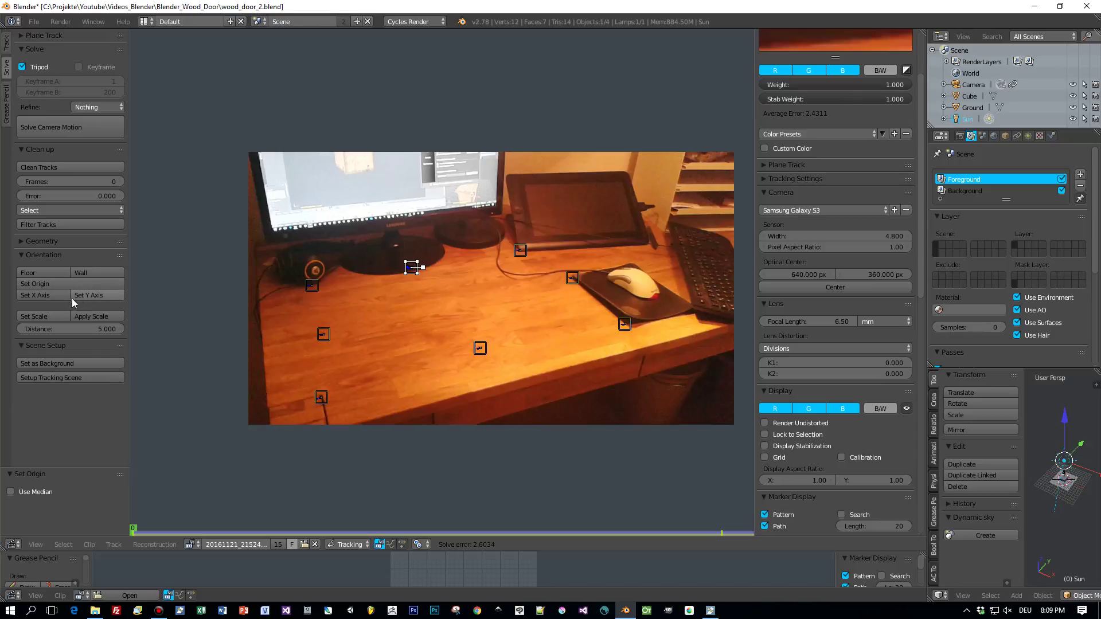
click(92, 297)
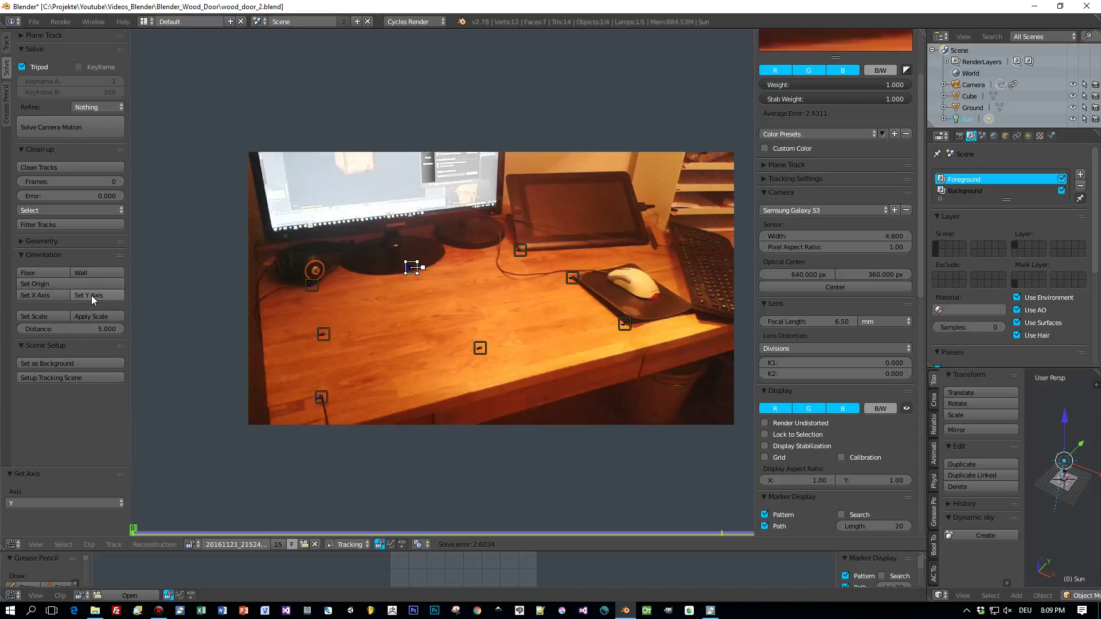
click(625, 326)
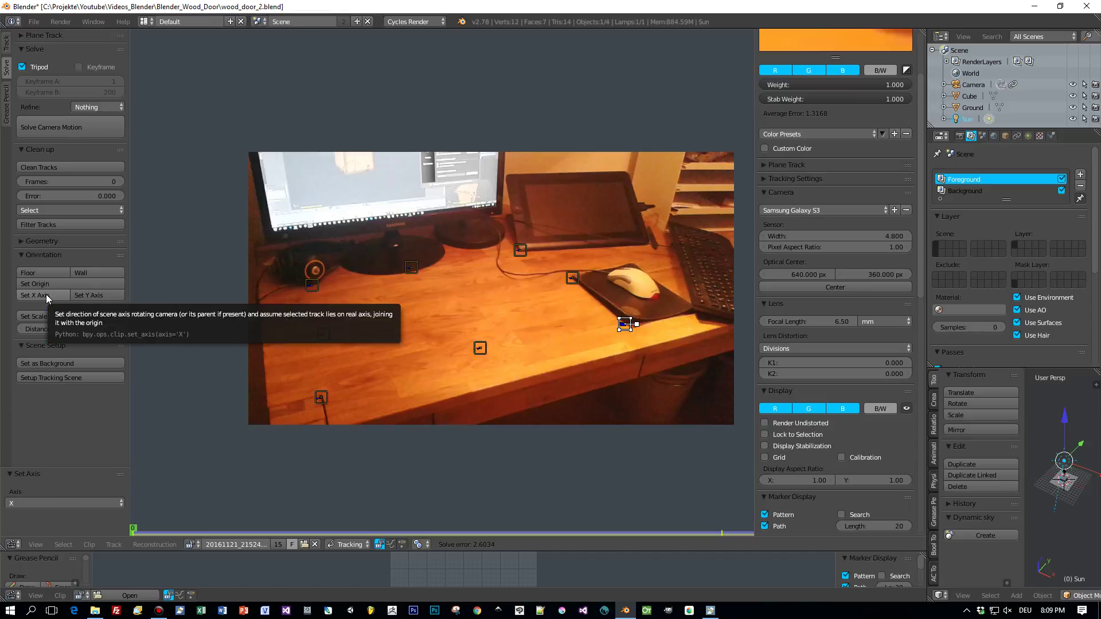
Set the clip as the viewport background and set up the tracking scene.
click(77, 359)
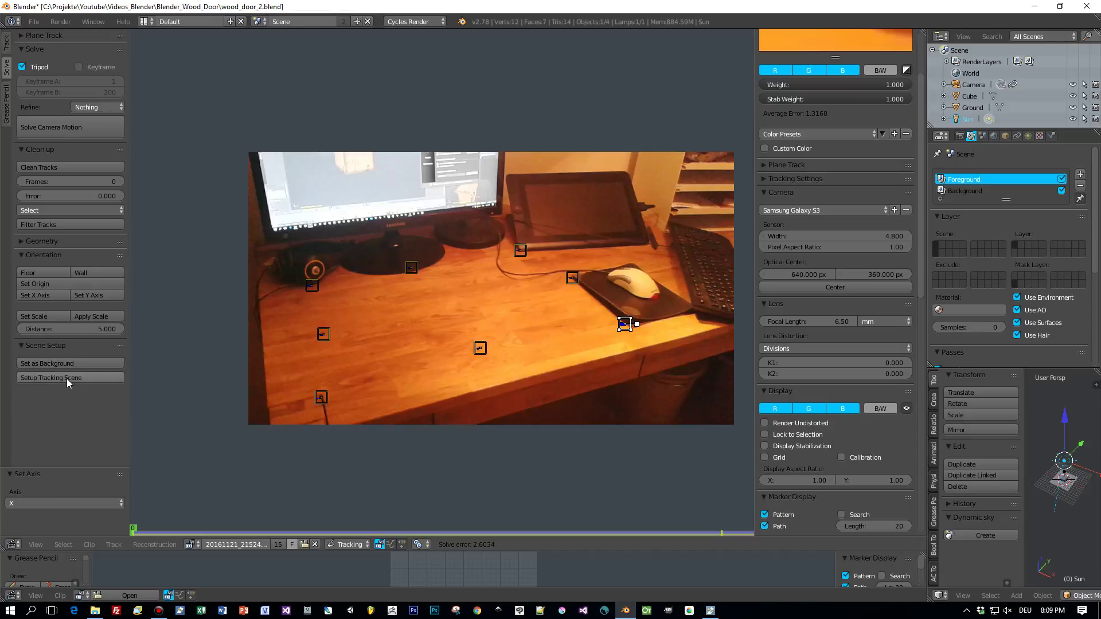
click(66, 378)
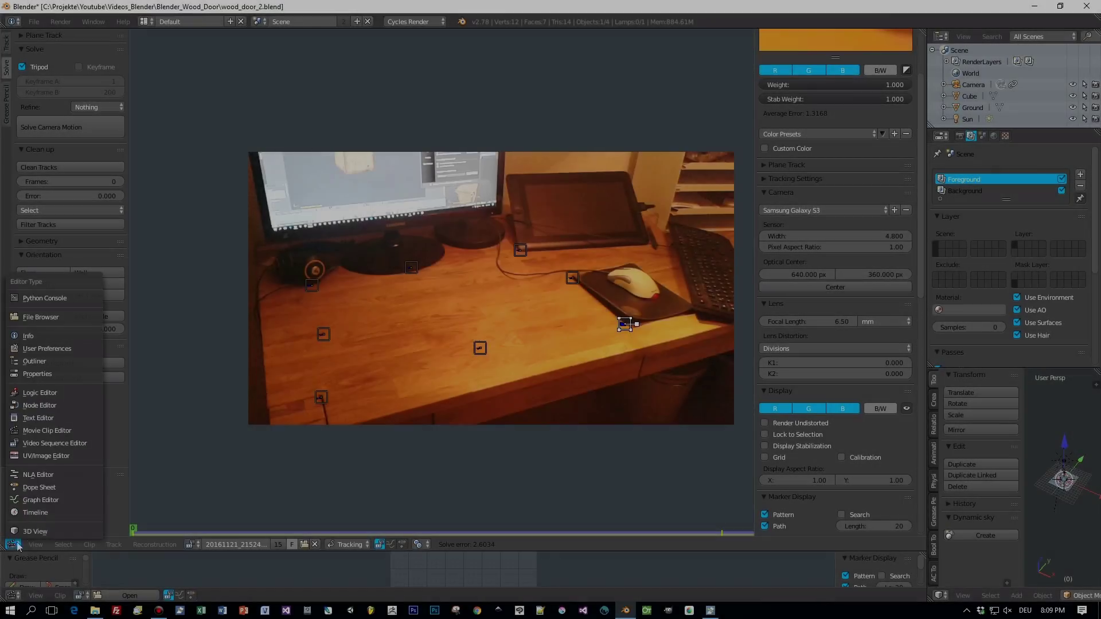
Switch the clip editor to the 3D View and inspect the tracking scene's camera, cube and ground plane.
click(13, 544)
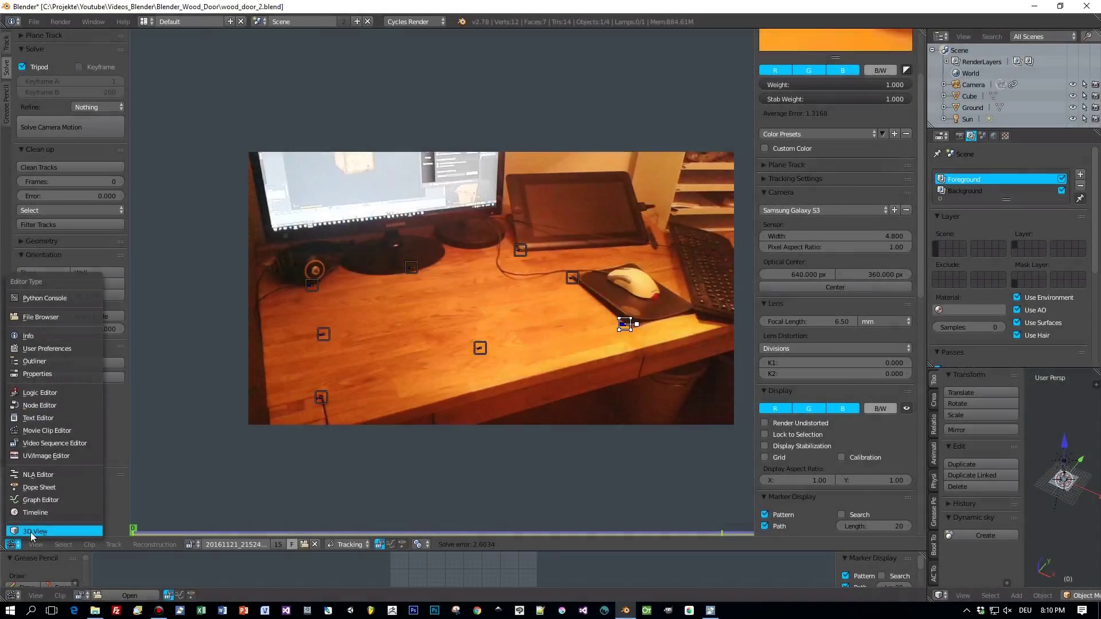
click(35, 524)
middle_drag(434, 370, 470, 372)
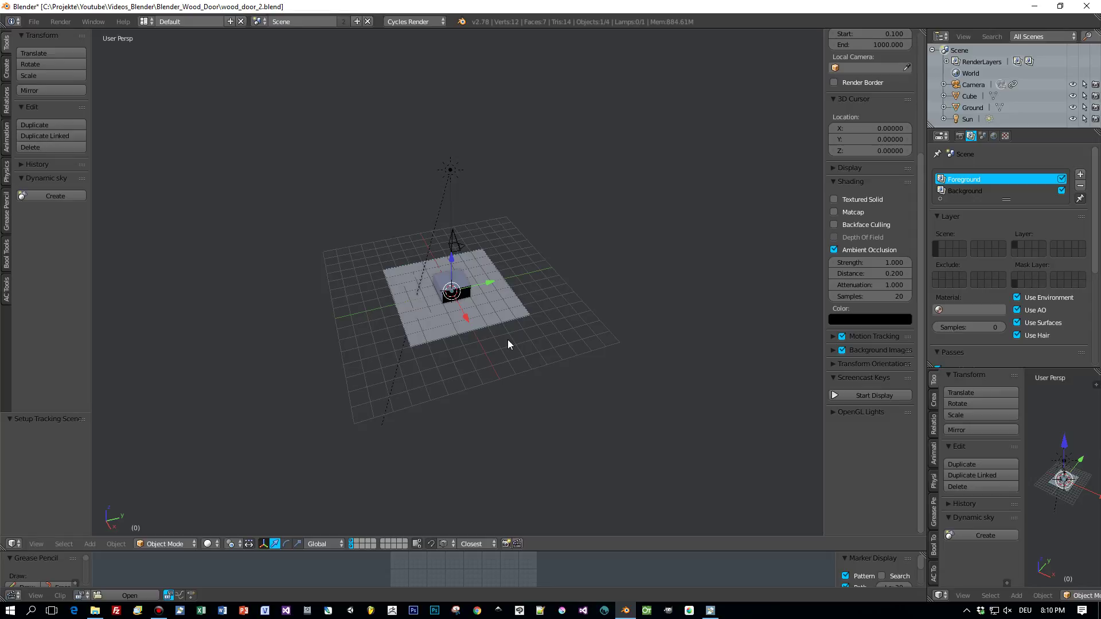
mouse_move(507, 340)
middle_down()
mouse_move(521, 315)
mouse_move(508, 333)
middle_up()
scroll(508, 332, up, 2)
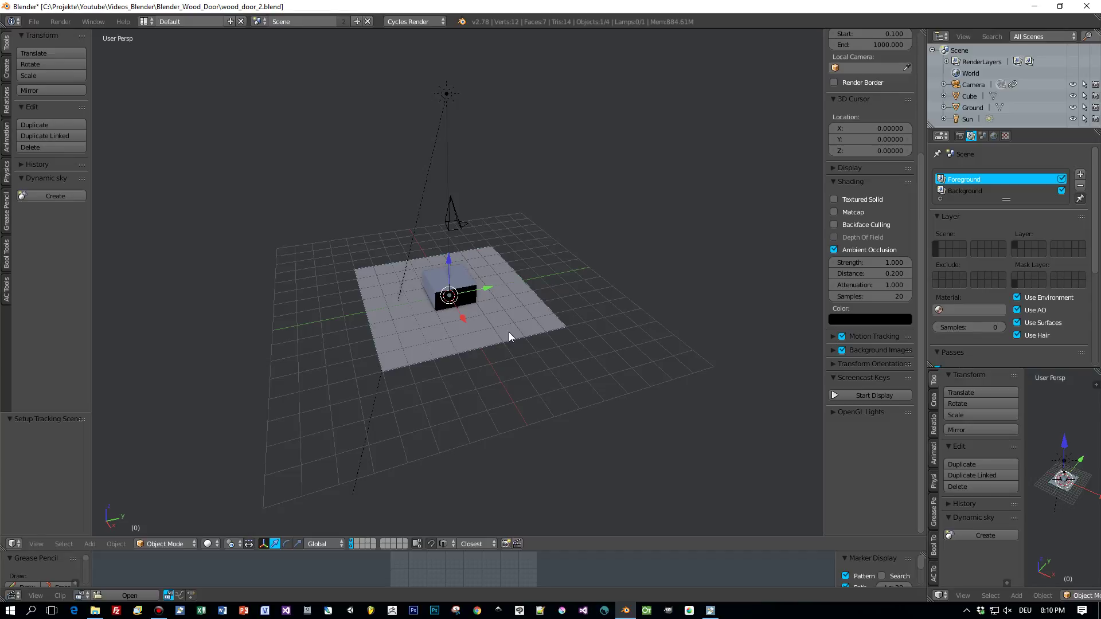
Align the tracked camera to the current view, lock it to the view and orbit it to match the ground to the desk.
right_click(453, 224)
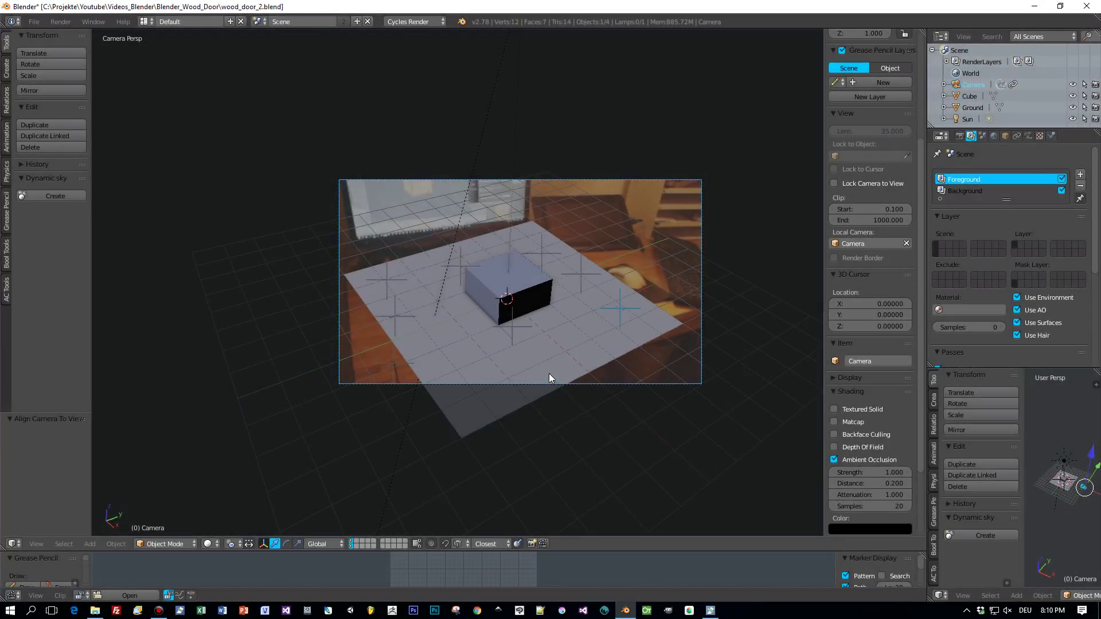
click(834, 183)
middle_drag(666, 325, 610, 293)
Move the camera about 1.12 along Y and 0.64 along Z, adjusting its angle so the ground plane fits the desk.
key(g)
key(y)
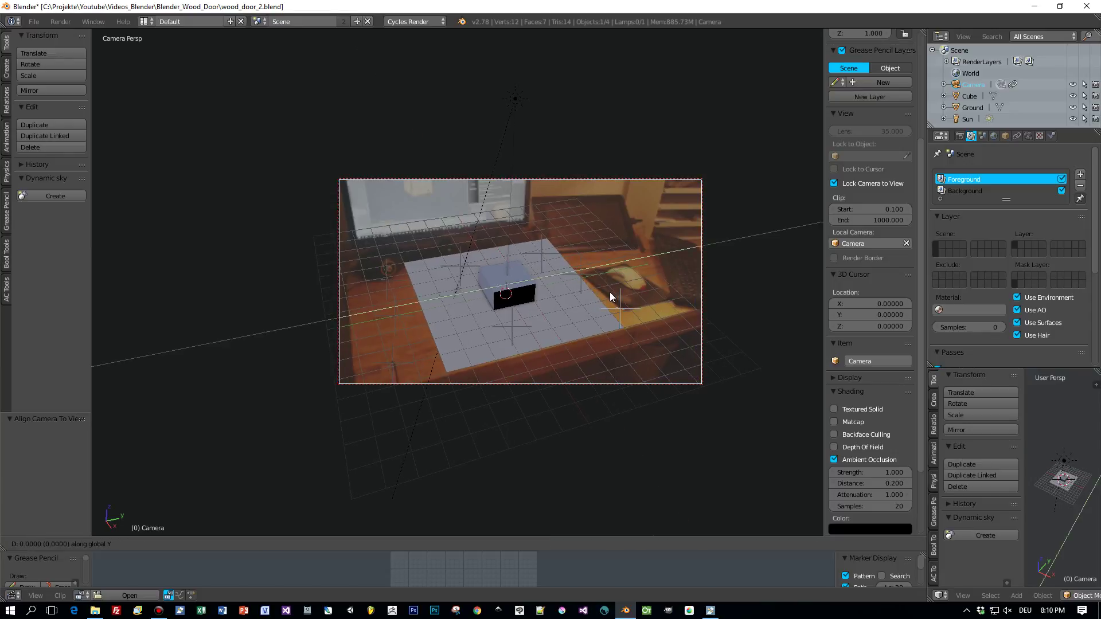
click(685, 296)
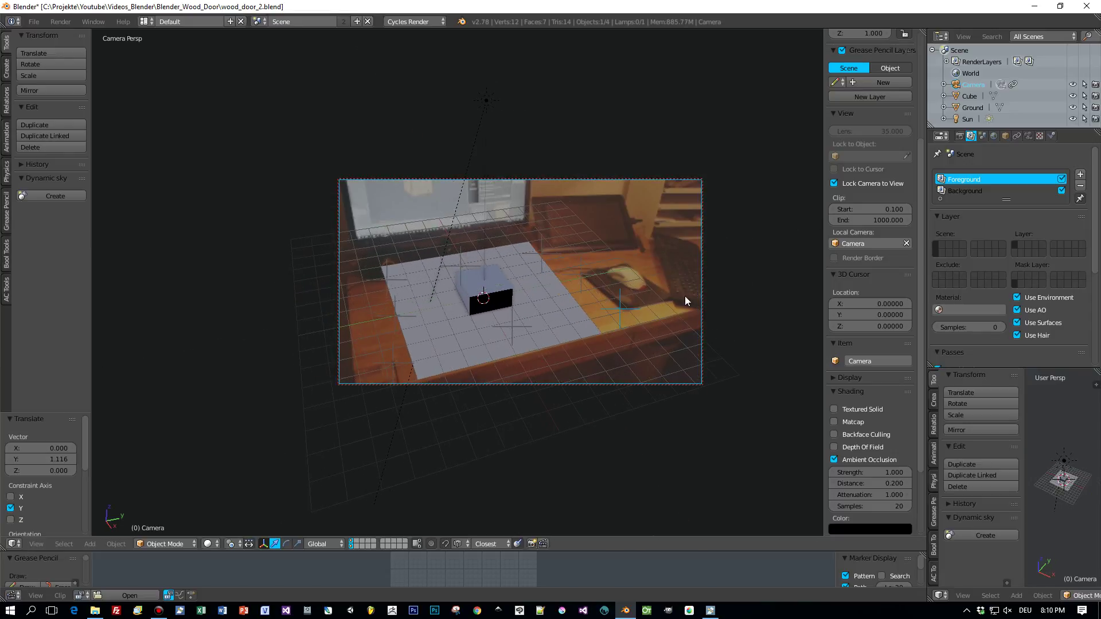
middle_drag(666, 305, 669, 301)
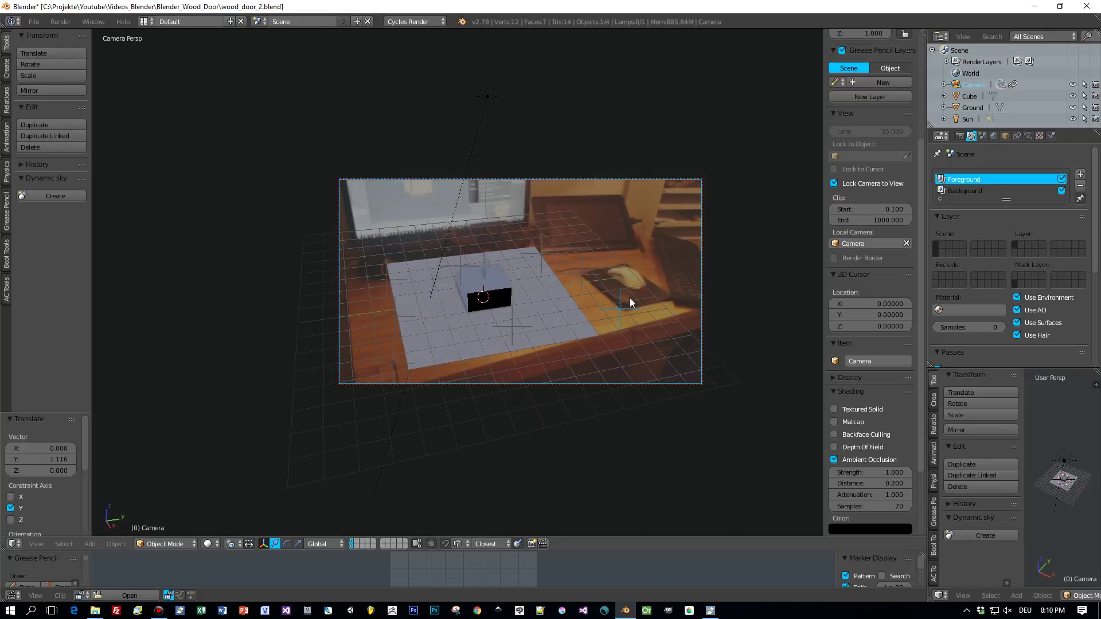
key(g)
key(z)
Switch the clip editor below the 3D View to a Timeline and play and scrub the animation to check the camera match.
click(12, 596)
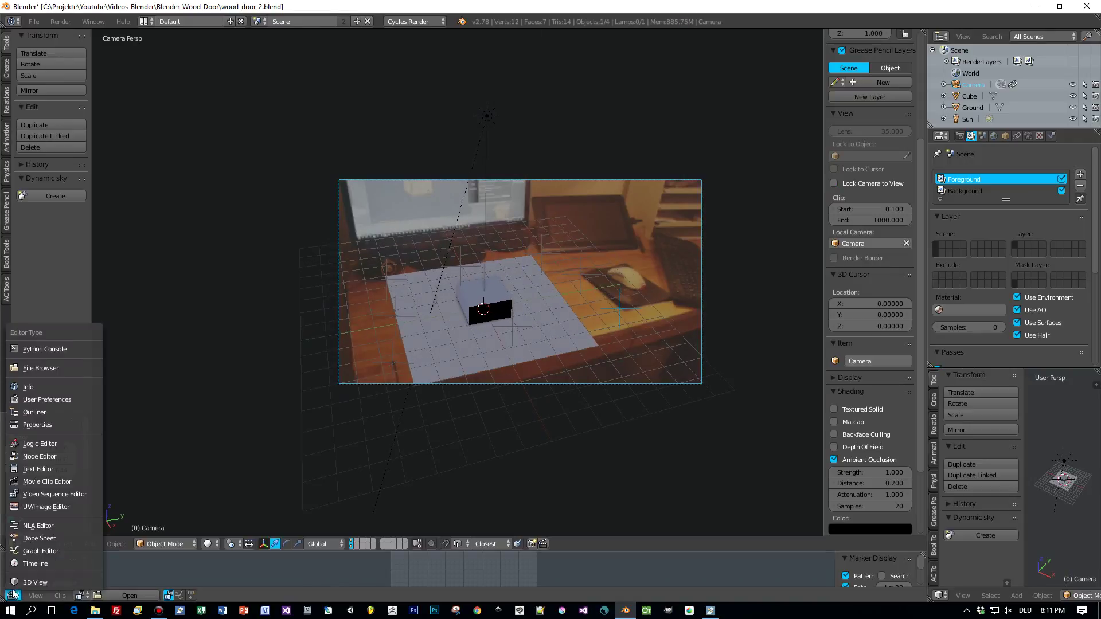
click(27, 564)
key(alt+a)
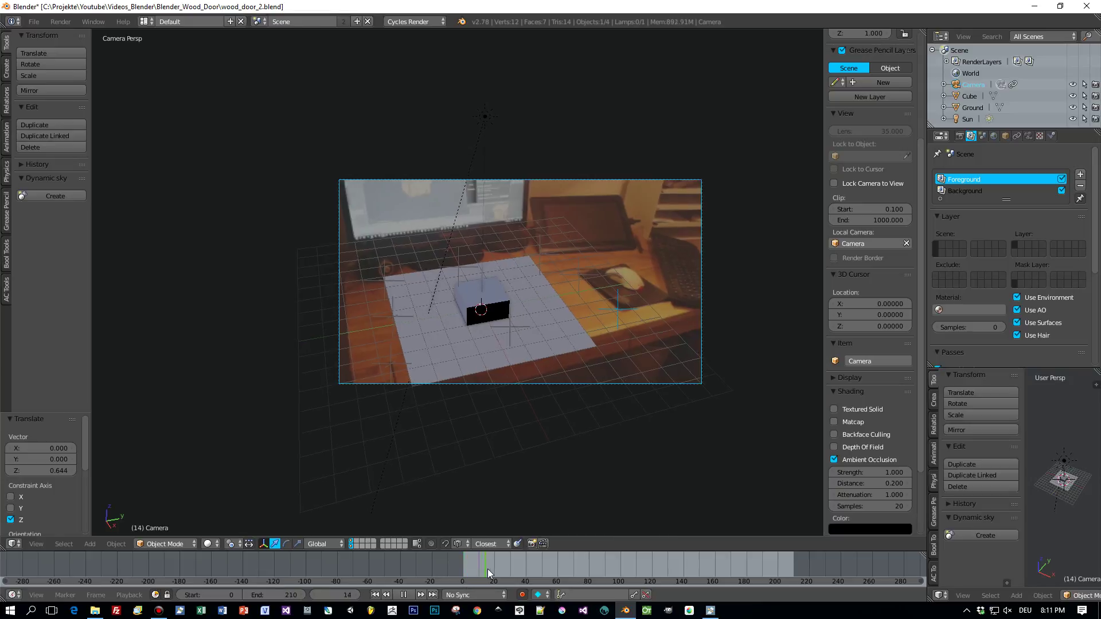
drag(597, 560, 462, 569)
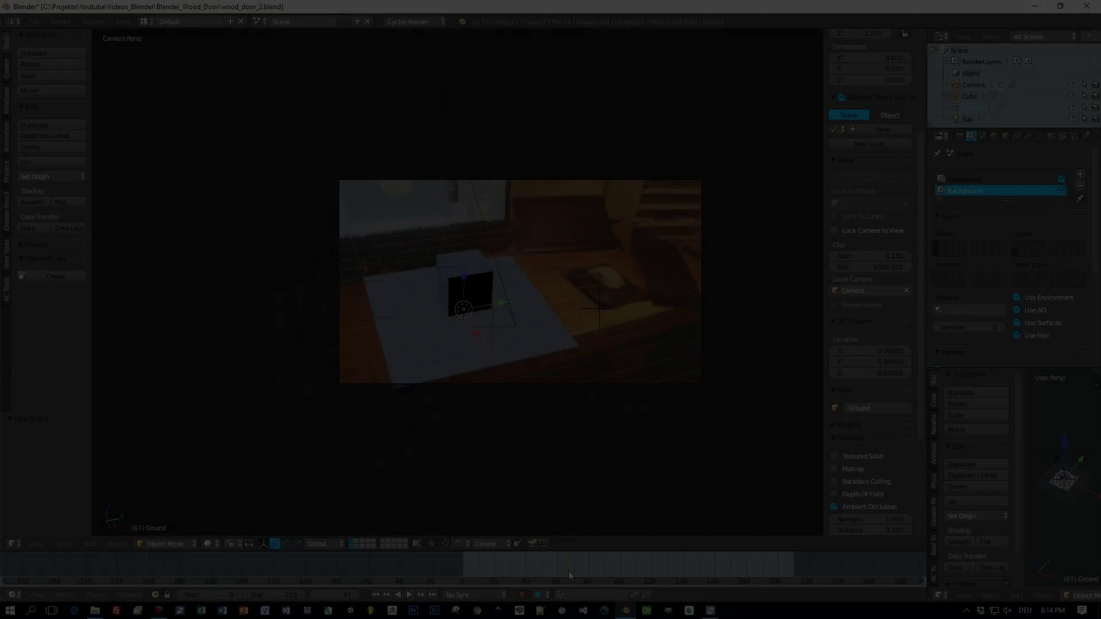
Render frame 67 to check the cube and its shadow on the desk, and return to the 3D View.
key(F12)
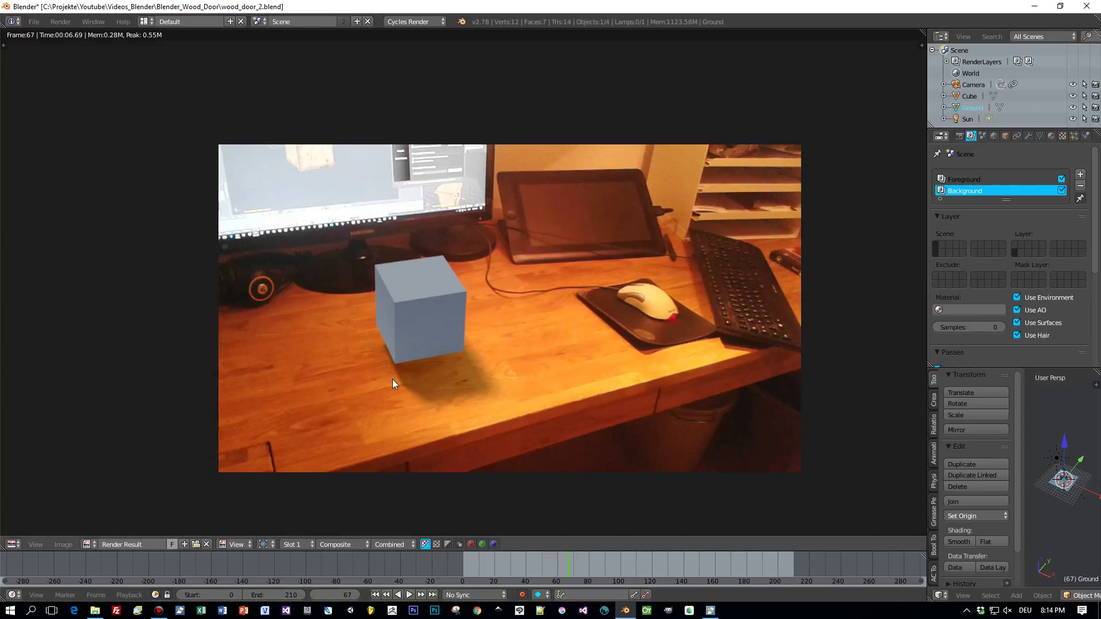
key(Escape)
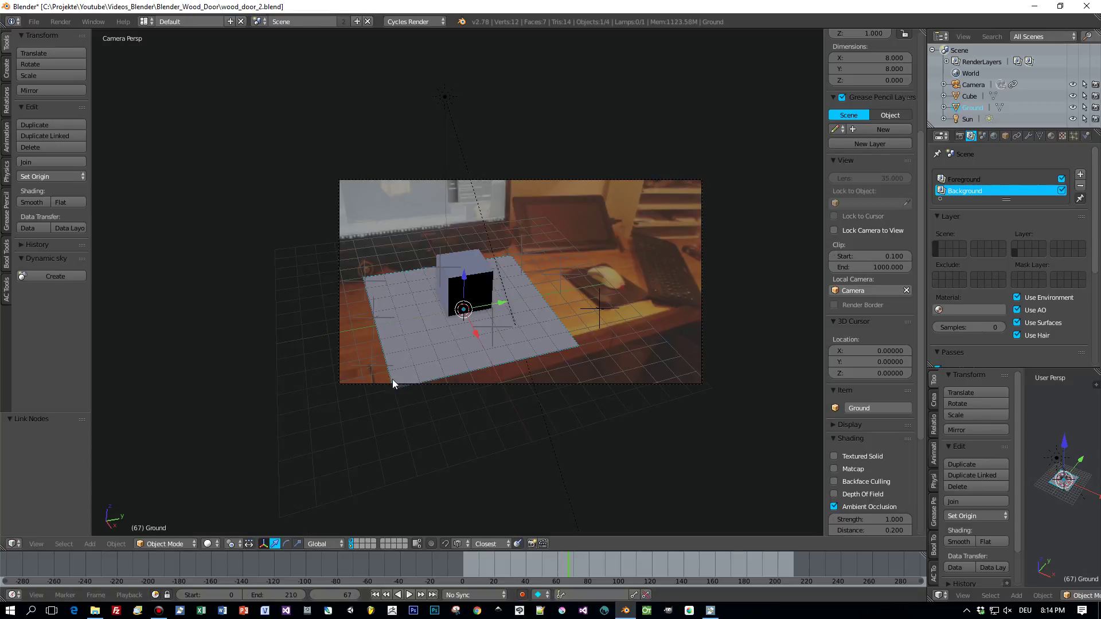
Switch the 3D View to the Node Editor and inspect the movie clip, background and foreground render layer nodes.
click(13, 544)
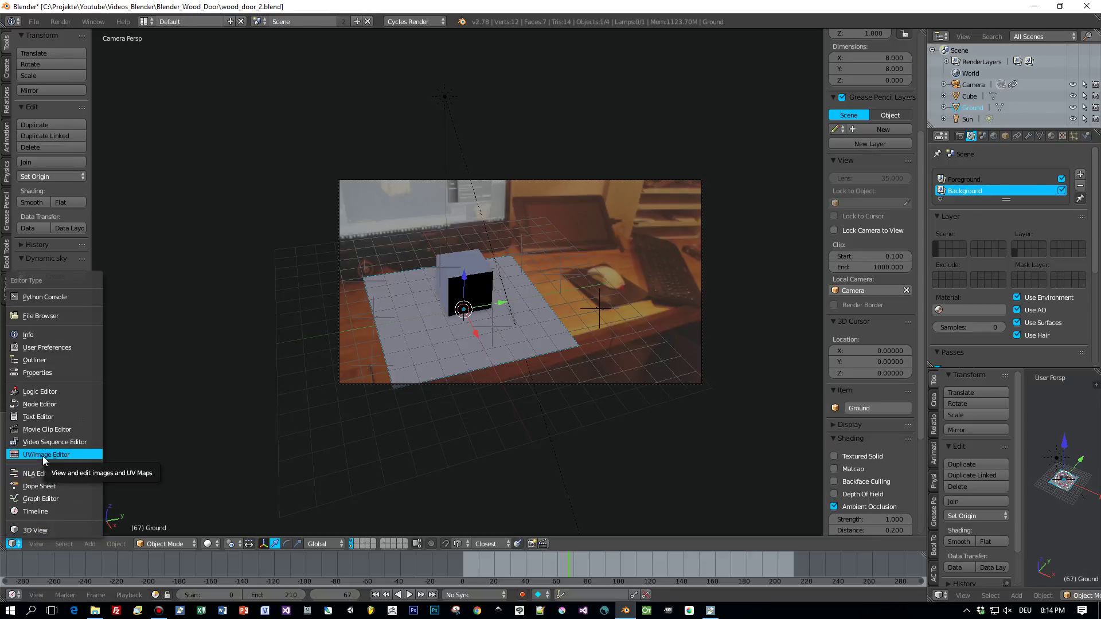
click(40, 405)
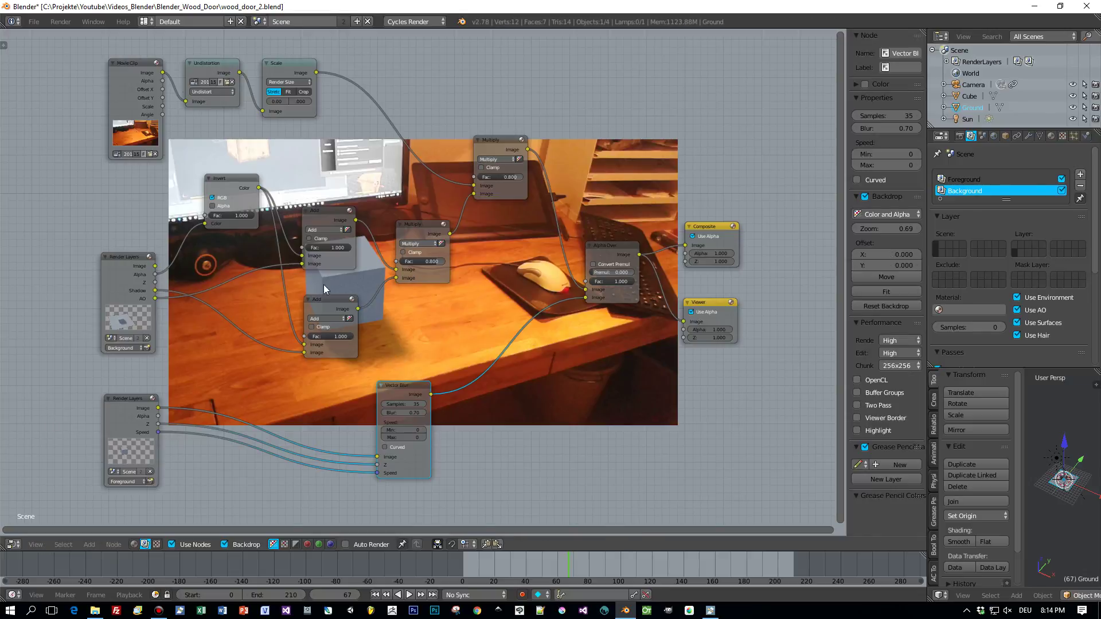
click(124, 70)
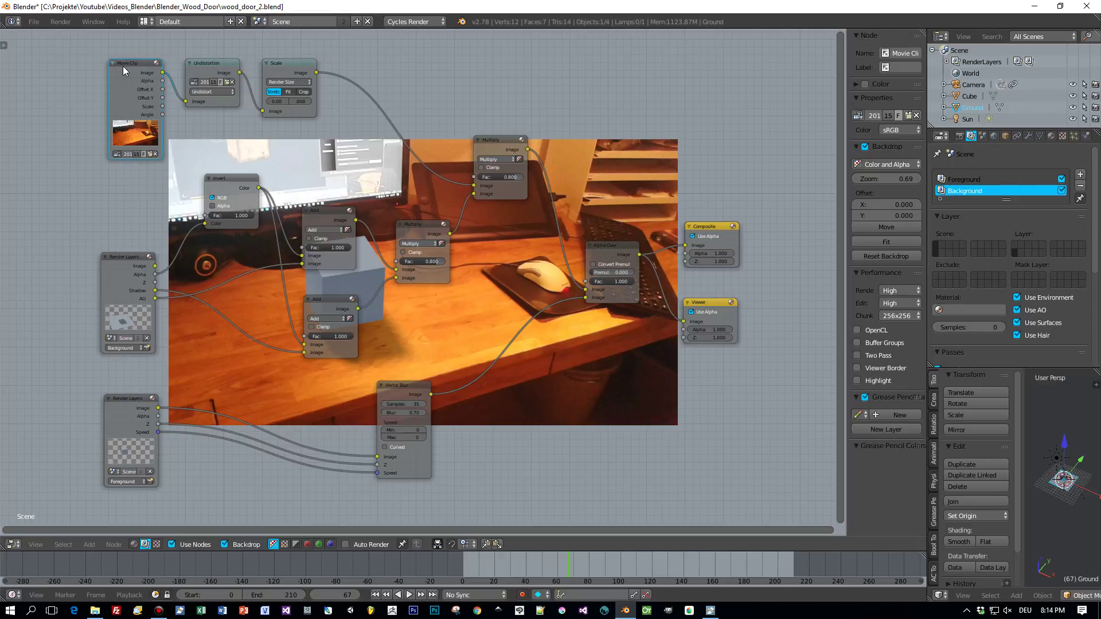
click(116, 257)
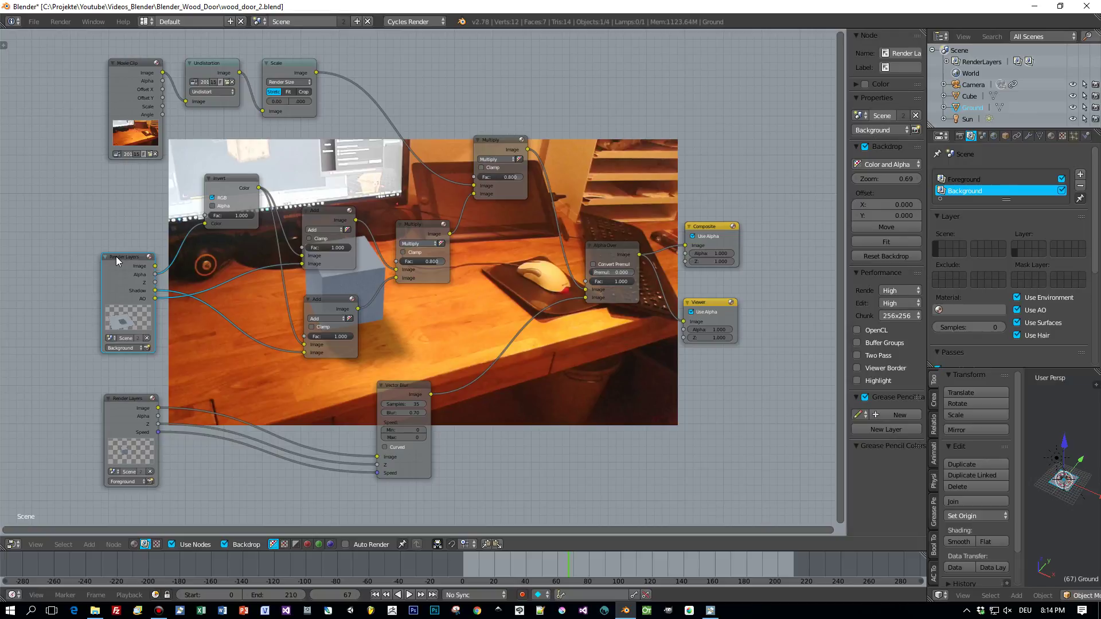
click(131, 411)
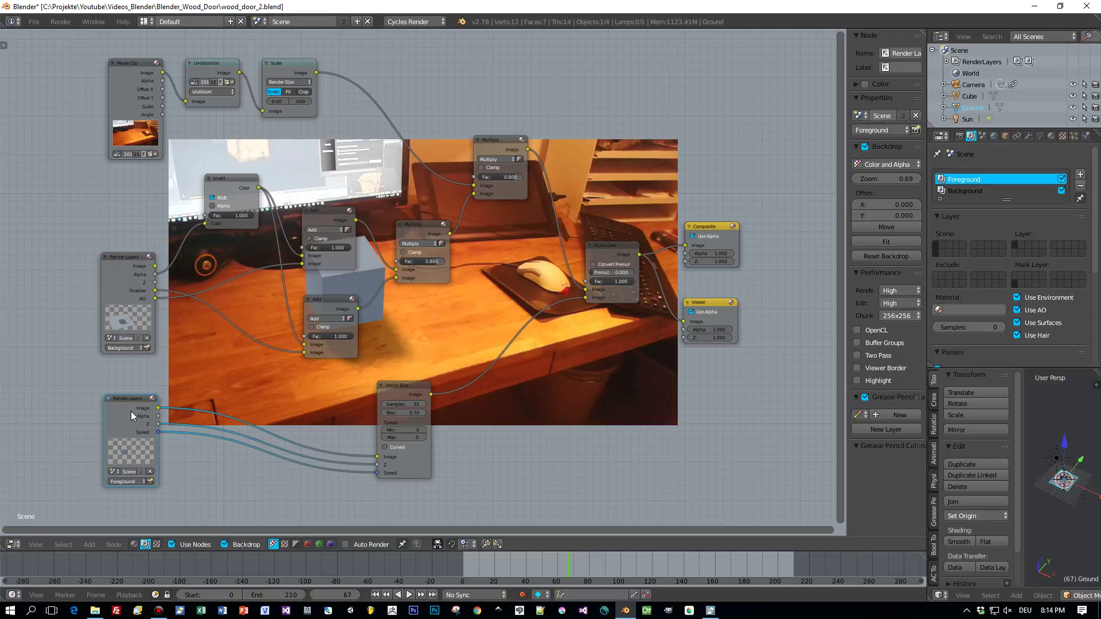
Reposition the Composite, Viewer and Alpha Over nodes up and away from the other compositing nodes.
drag(717, 230, 743, 202)
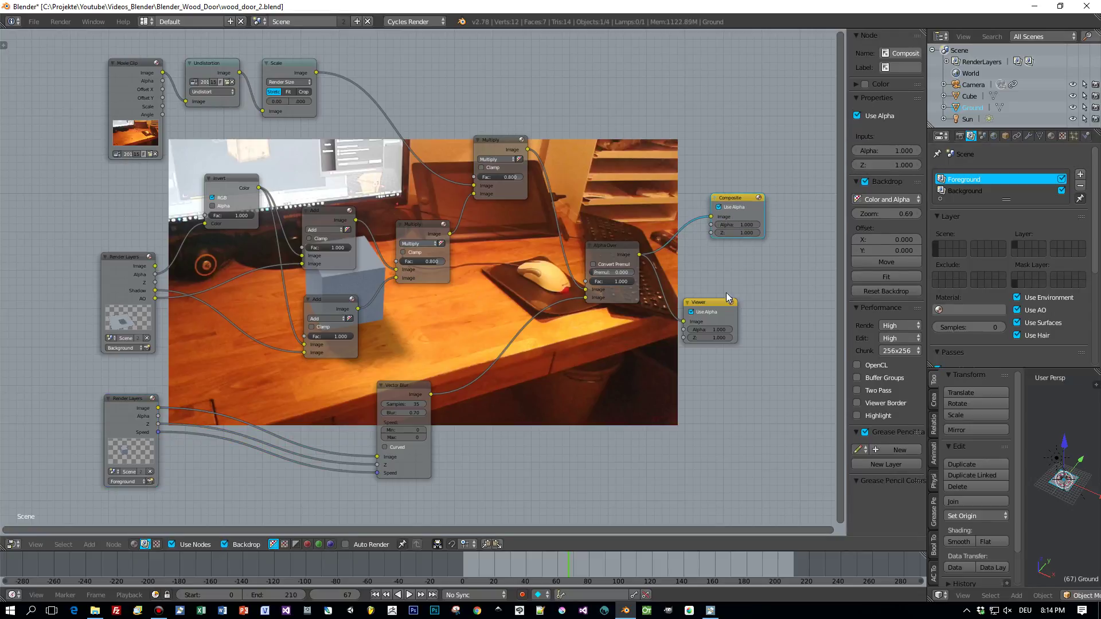
drag(714, 302, 754, 255)
drag(734, 200, 746, 199)
drag(617, 245, 639, 229)
scroll(638, 228, up, 1)
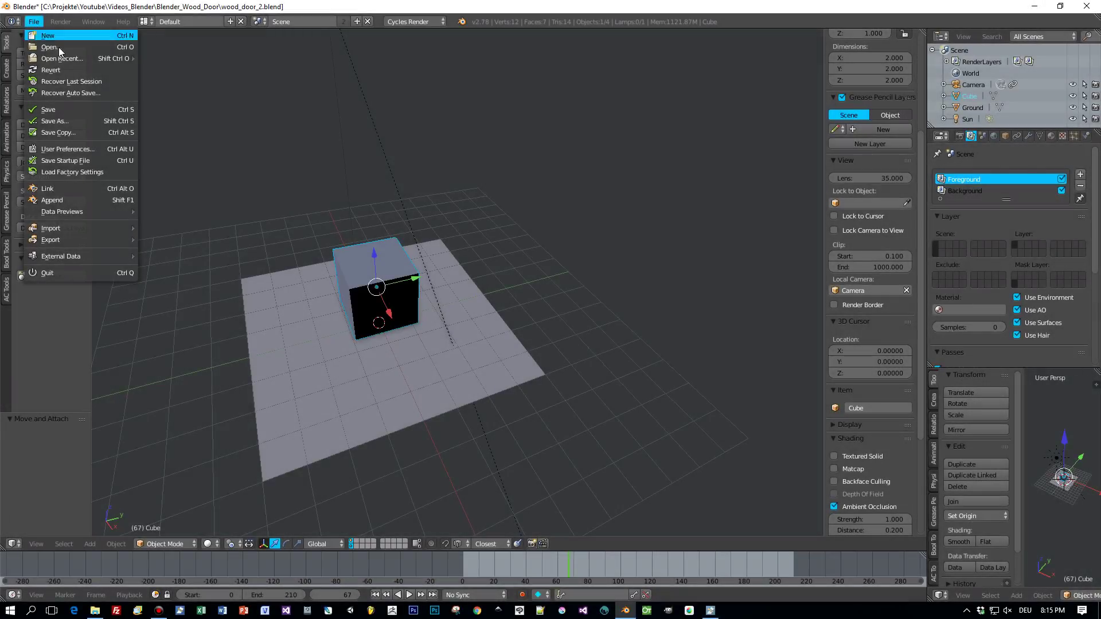
Open the recent file wood_door.blend and select its ground plane, monster armature and box in turn to inspect them.
mouse_move(63, 56)
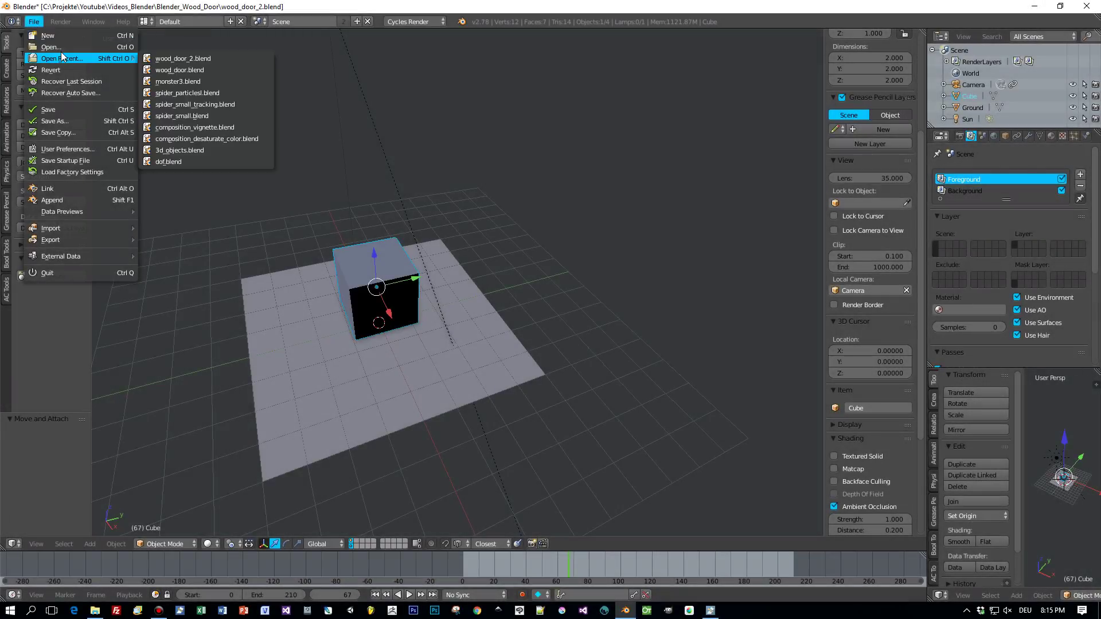
click(202, 68)
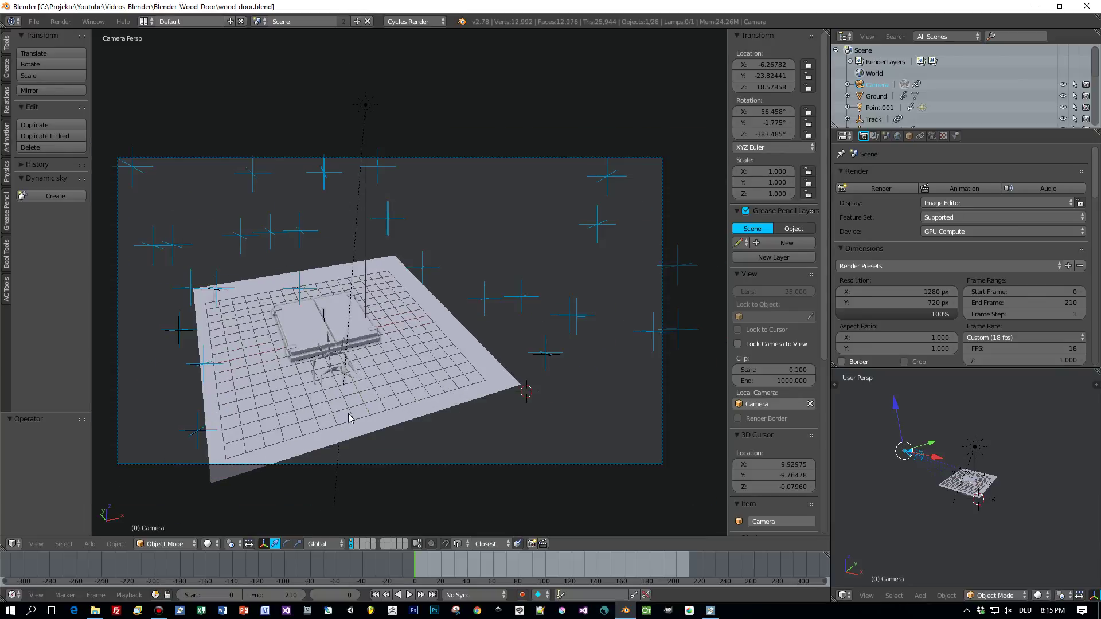
right_click(364, 396)
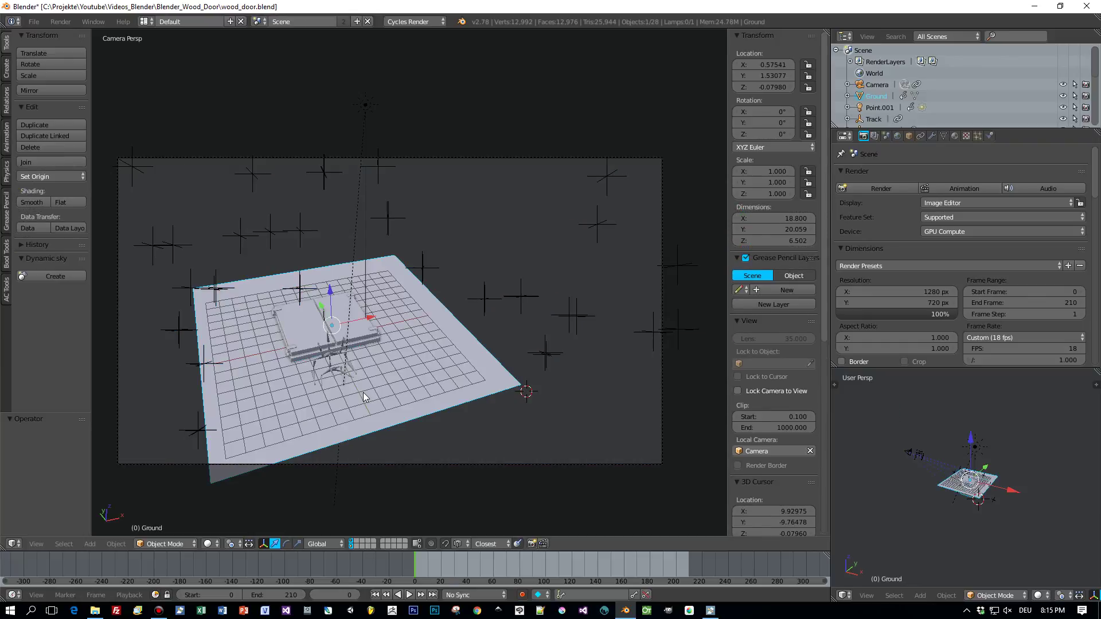
right_click(320, 343)
scroll(320, 343, up, 5)
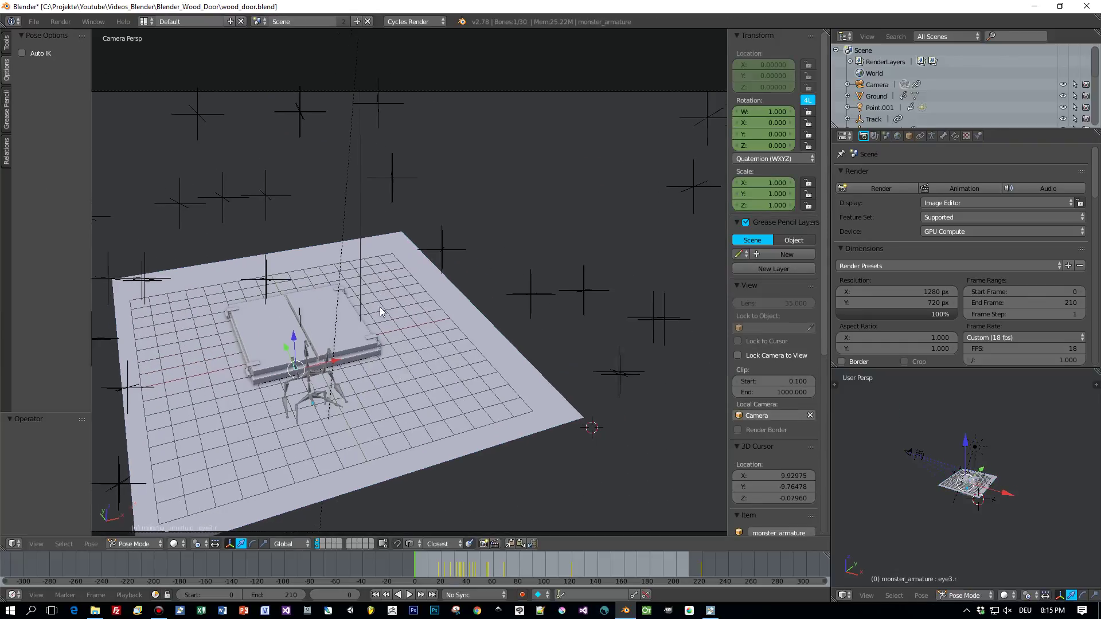
scroll(455, 325, up, 1)
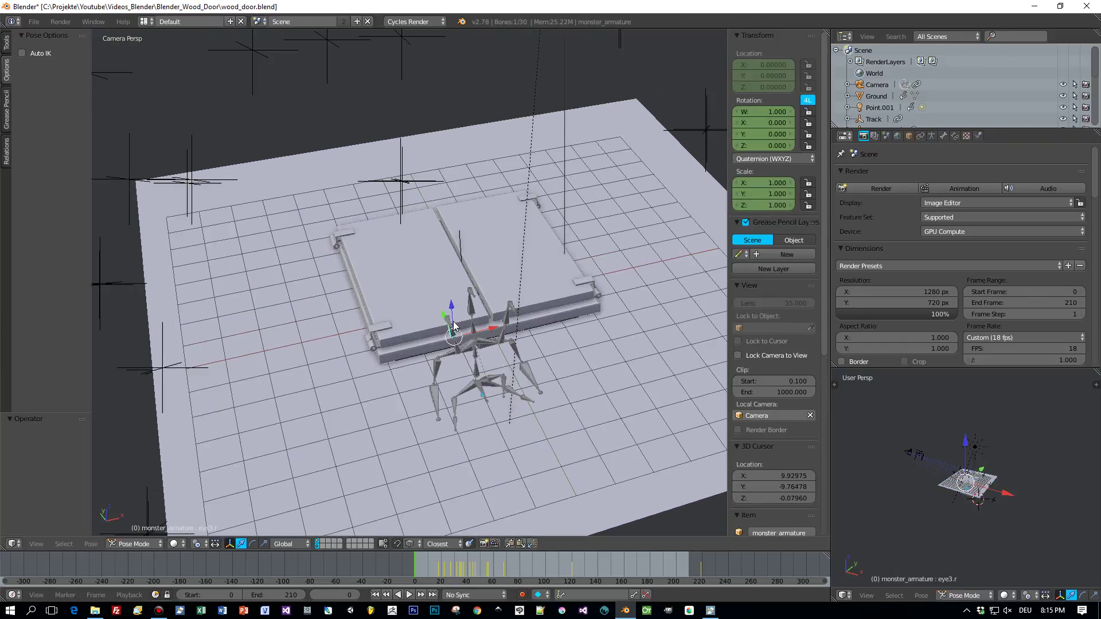
right_click(417, 345)
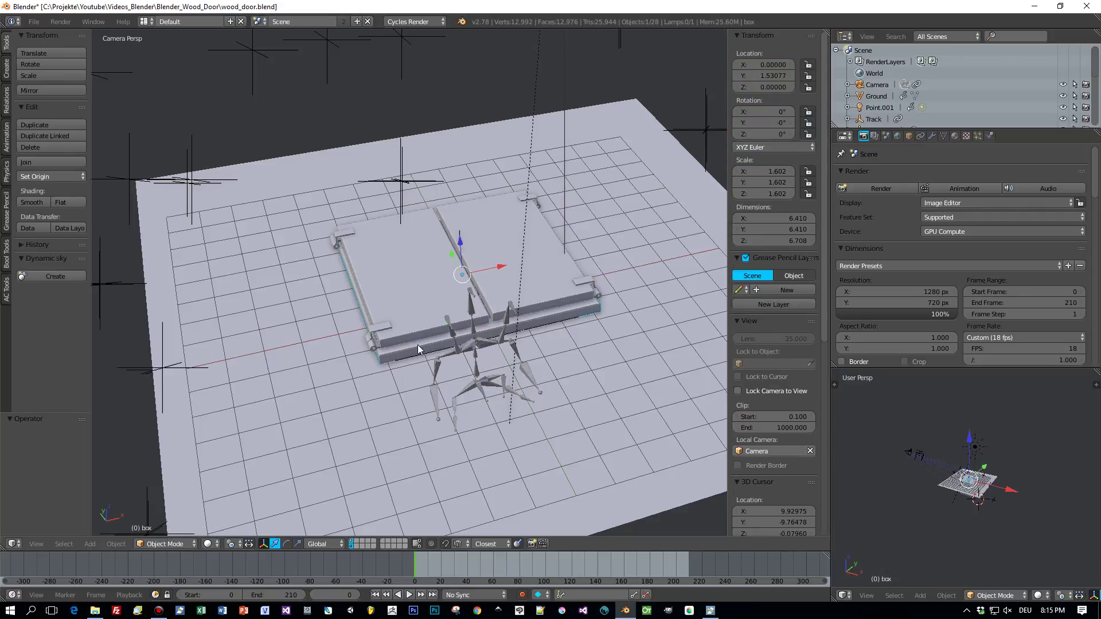
scroll(418, 346, down, 5)
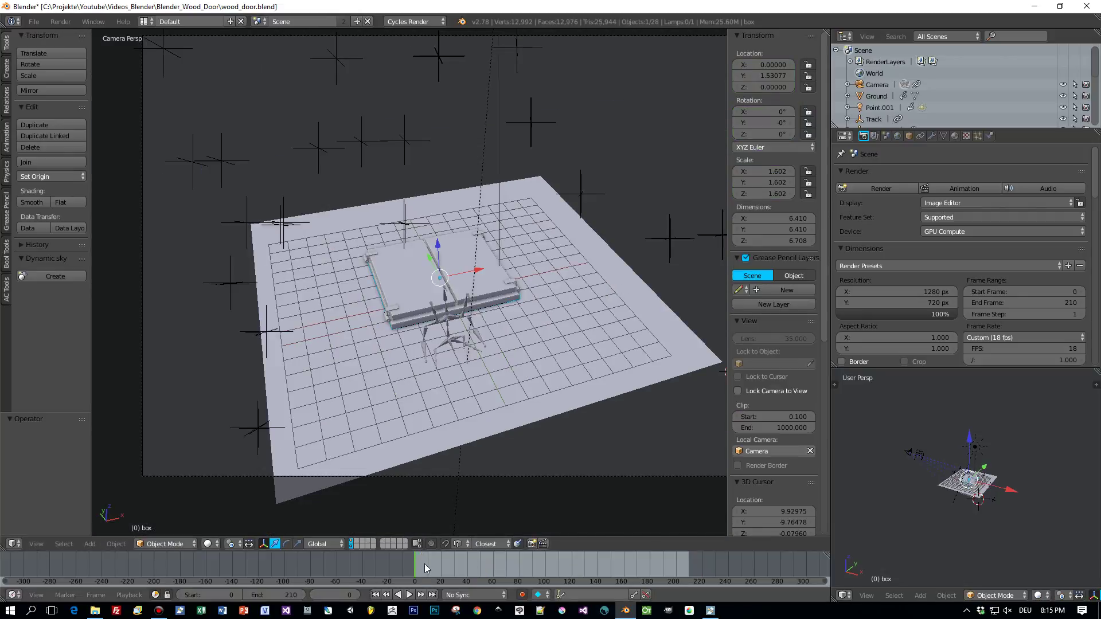
Play and scrub the door and monster animation over the tracked footage, and stop it at frame 0.
key(alt+a)
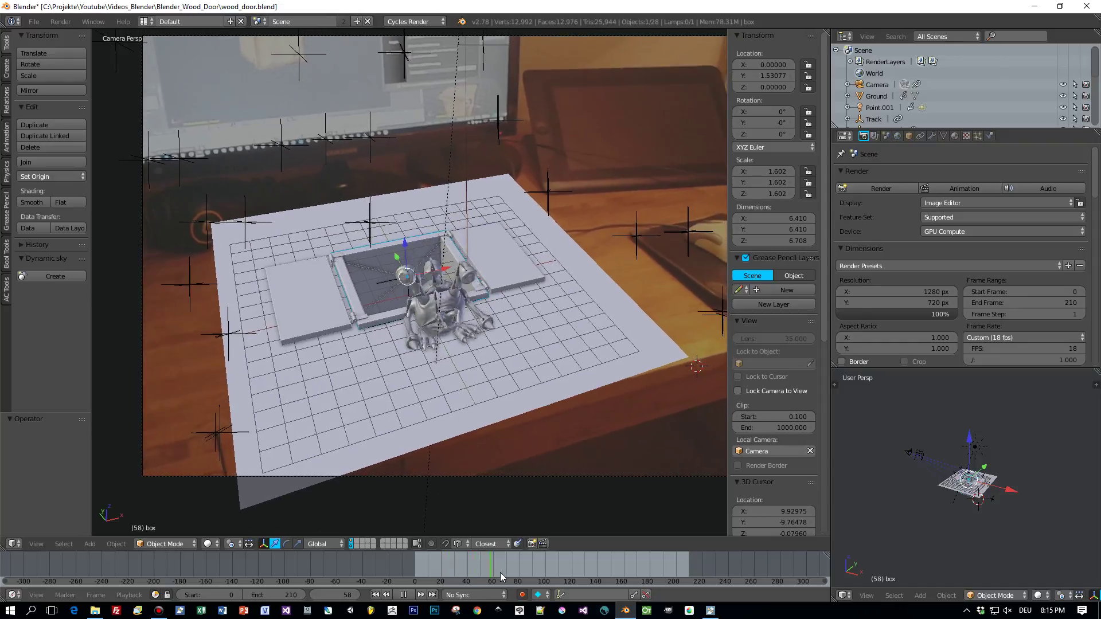
drag(518, 572, 471, 574)
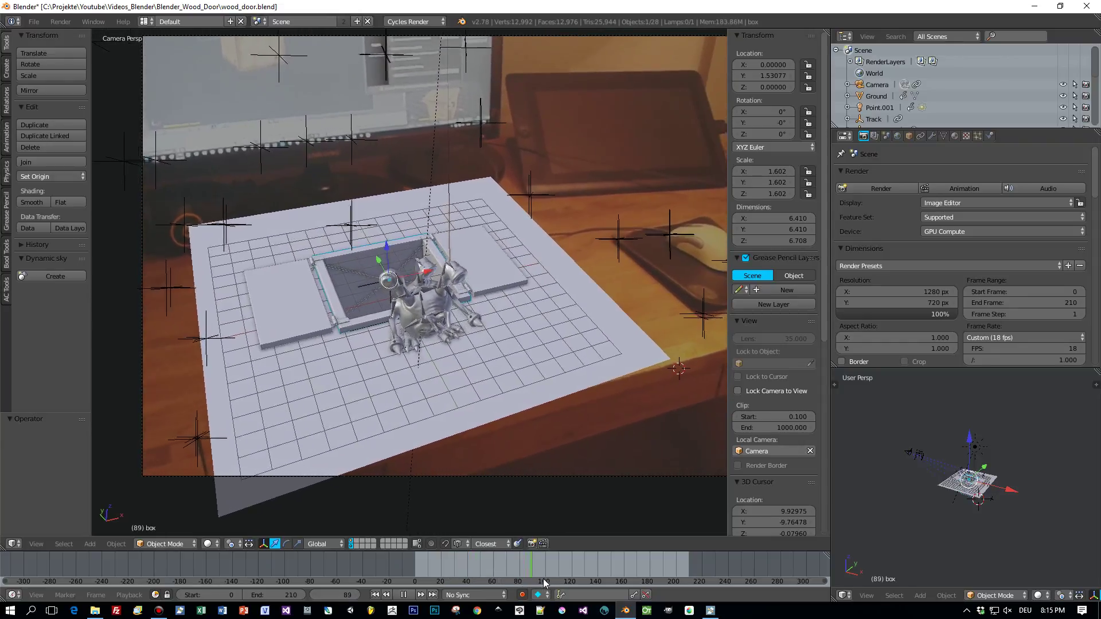
drag(586, 571, 414, 573)
click(403, 595)
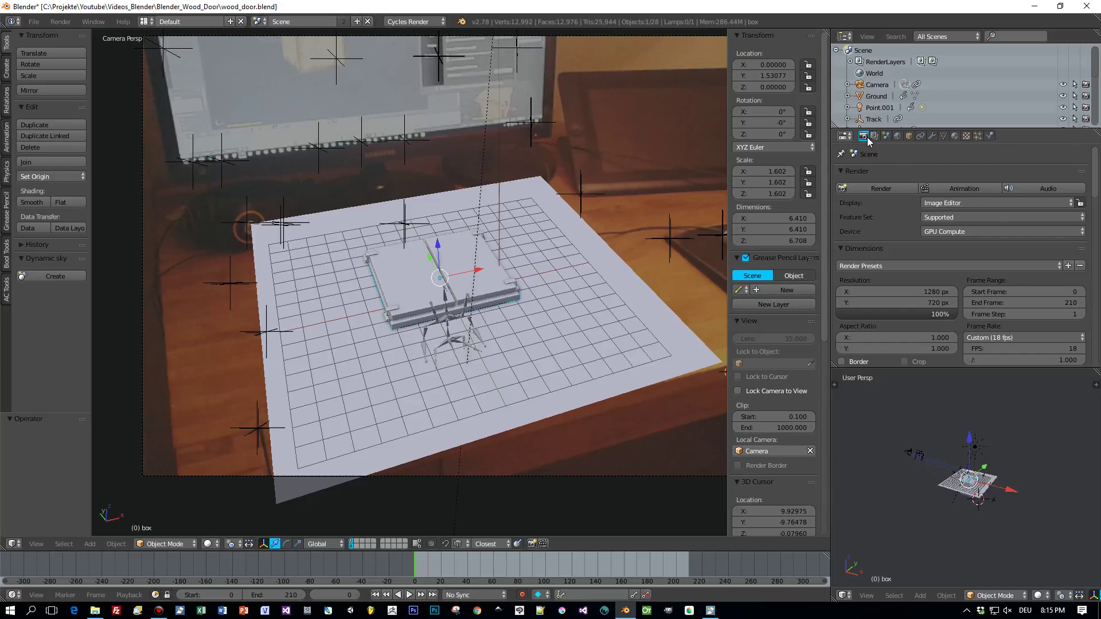
Review the render dimensions and output settings, and choose H.264 as the output file format.
scroll(925, 262, down, 2)
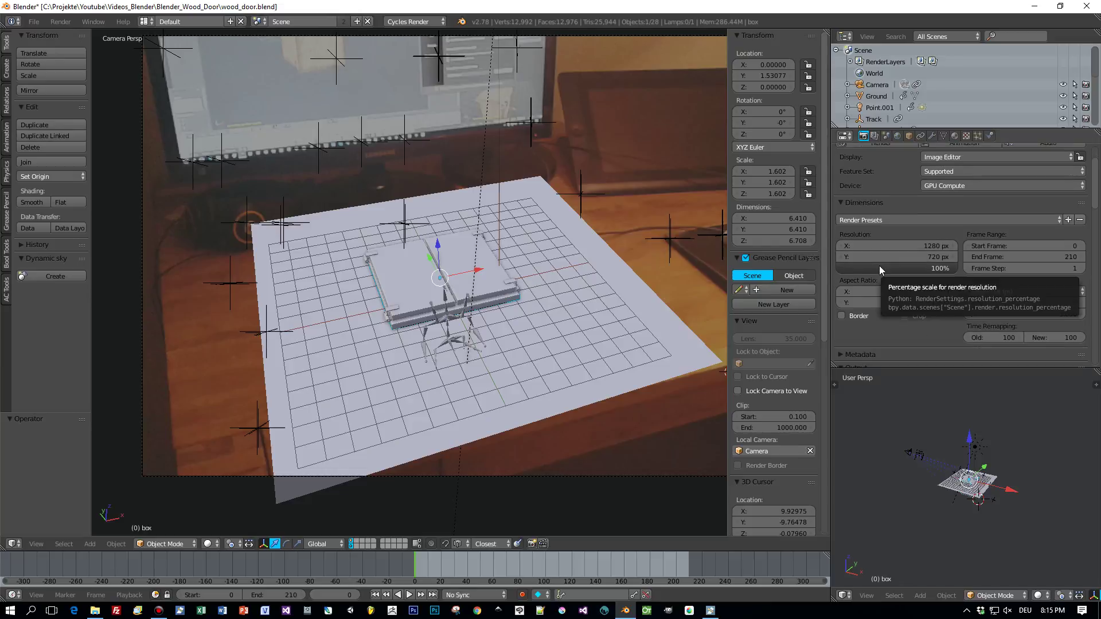
scroll(957, 287, down, 2)
scroll(957, 288, down, 3)
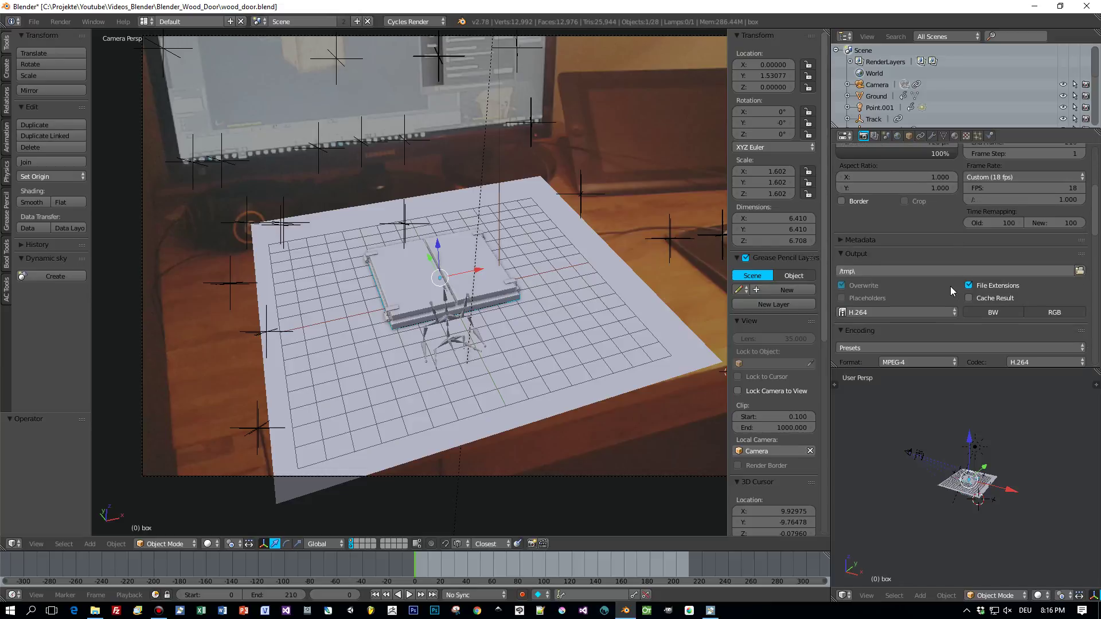
click(1012, 188)
click(941, 225)
scroll(941, 225, down, 2)
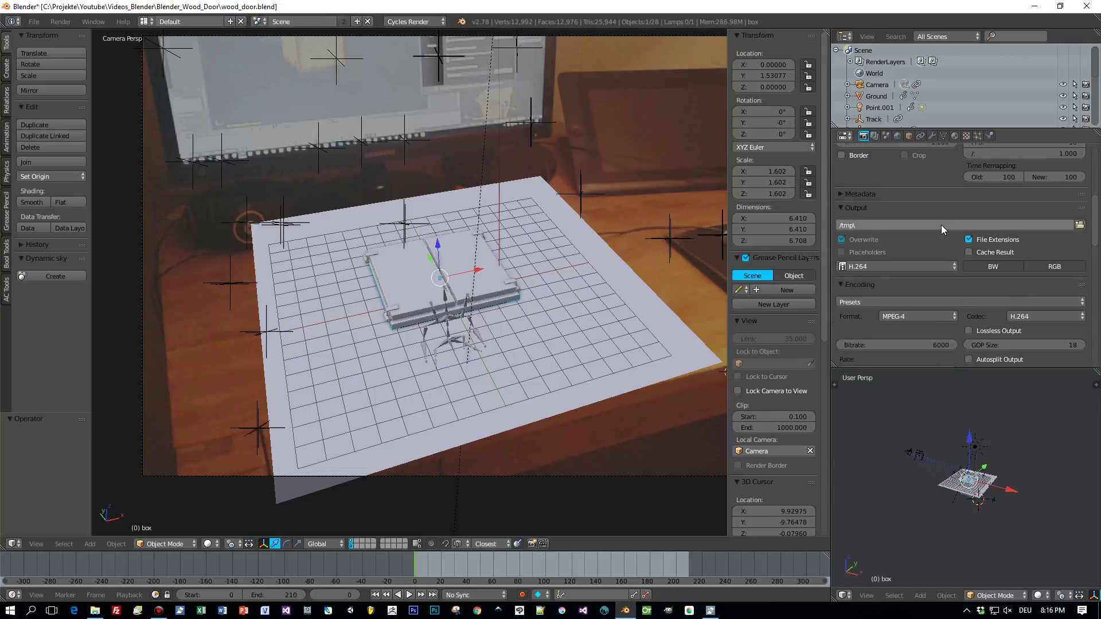
click(868, 268)
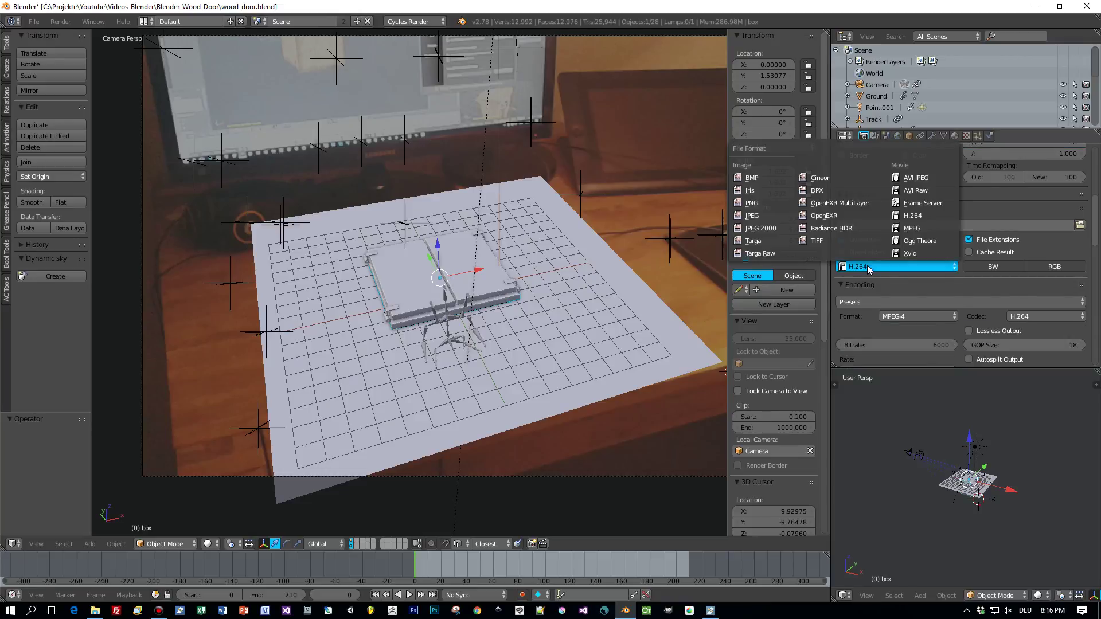
click(912, 216)
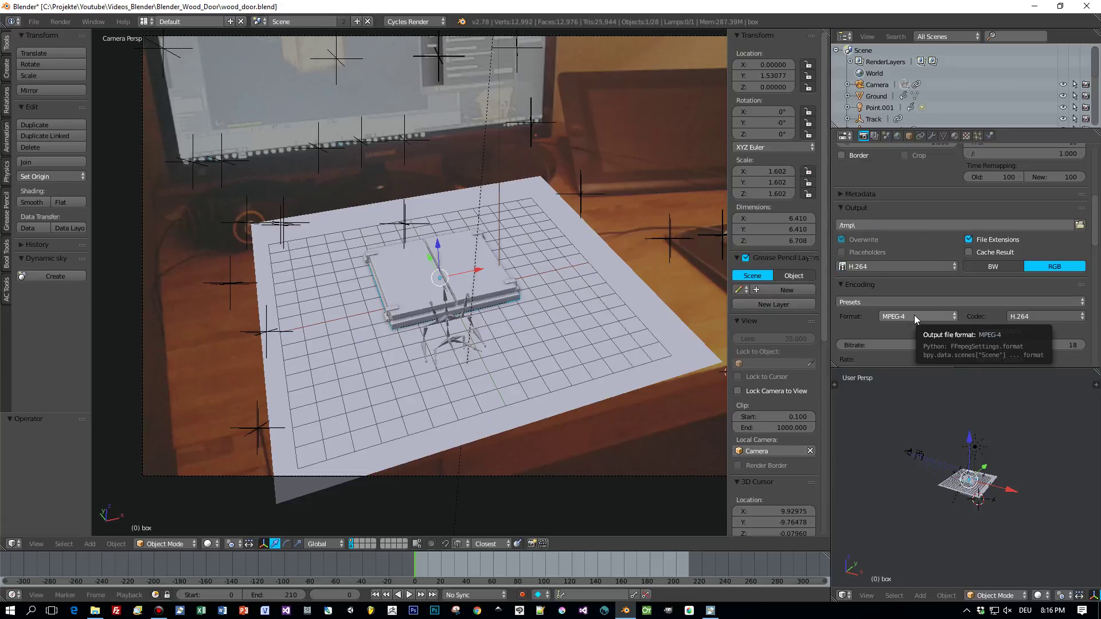
scroll(1097, 251, up, 8)
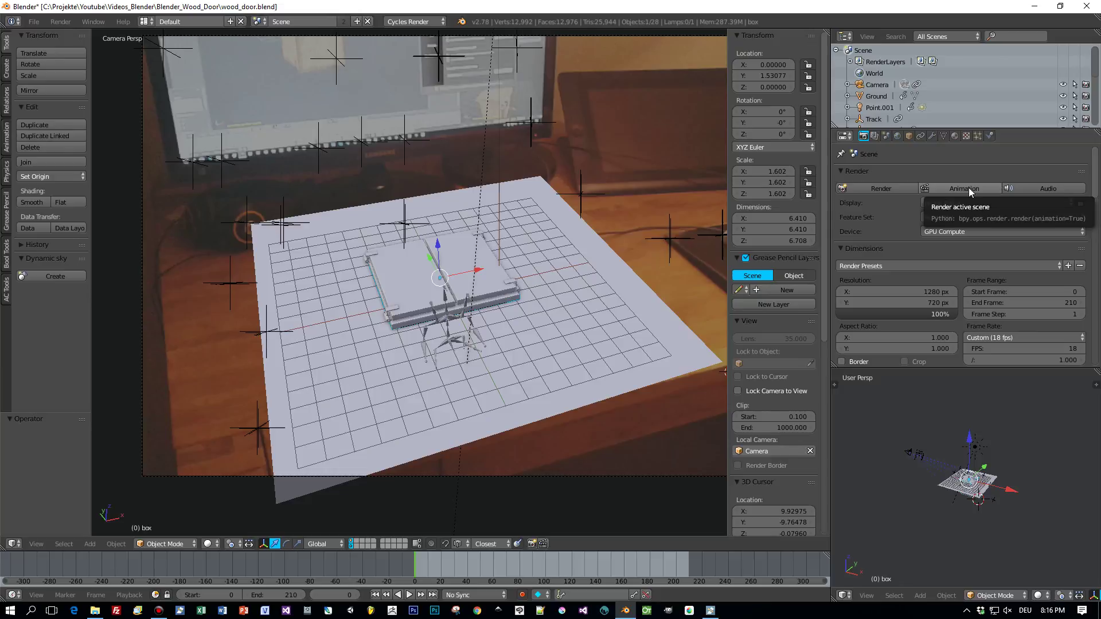
scroll(969, 188, down, 1)
scroll(969, 187, up, 1)
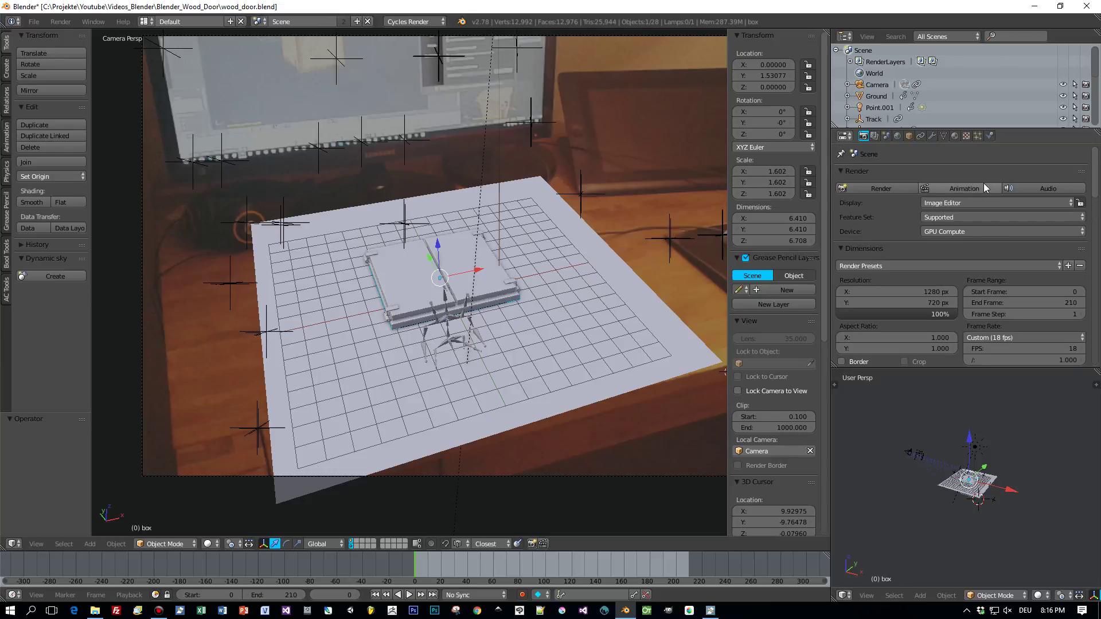